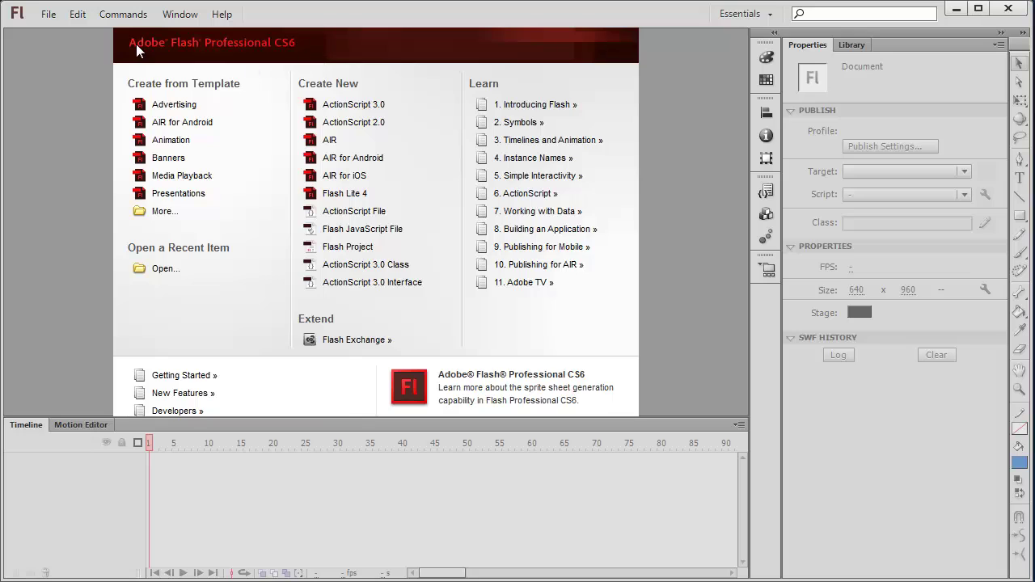
- Create a new 640 x 960 px AIR for iOS document with a dark grey background and fit the stage in the window
click(53, 17)
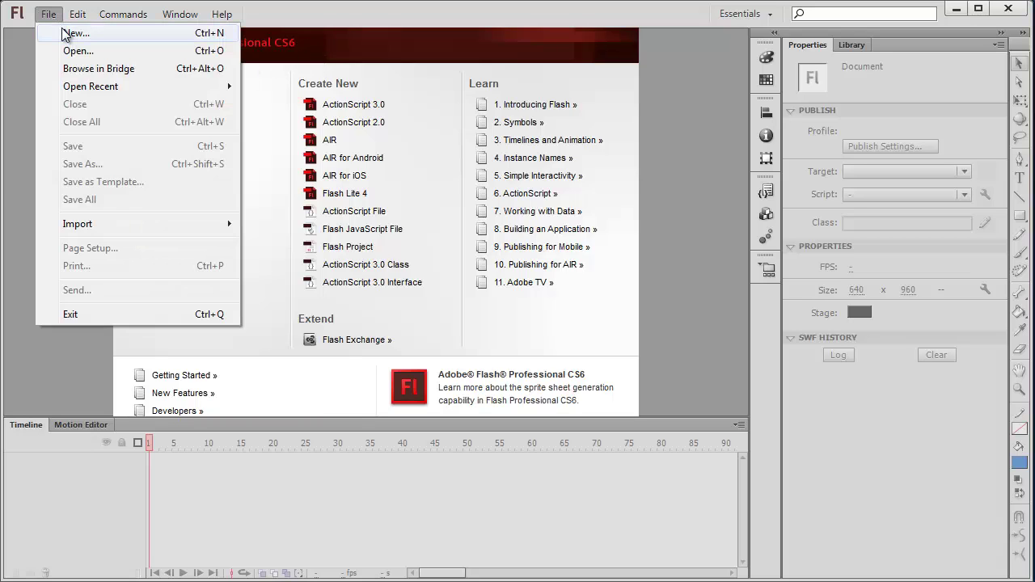
click(61, 27)
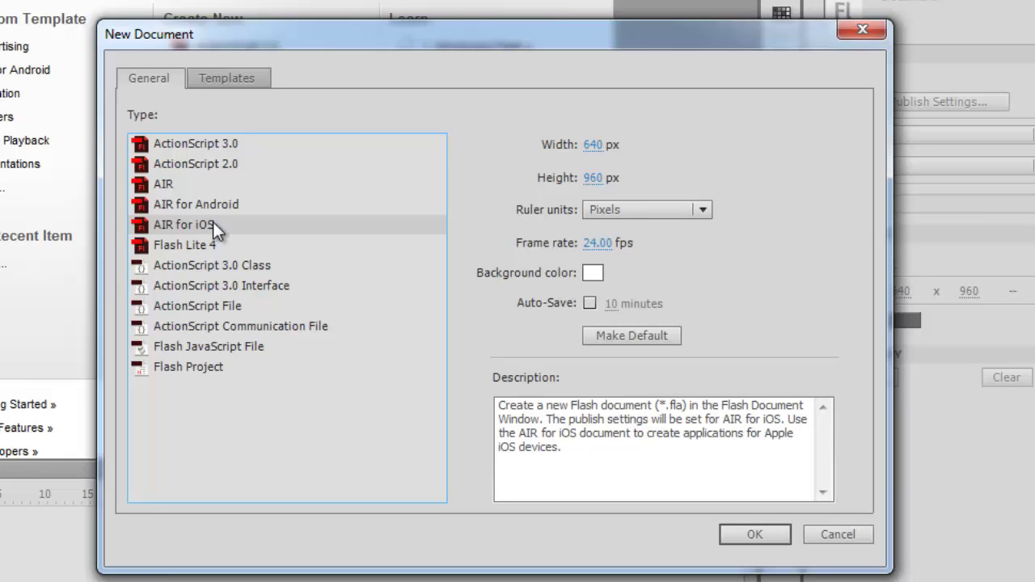
click(229, 205)
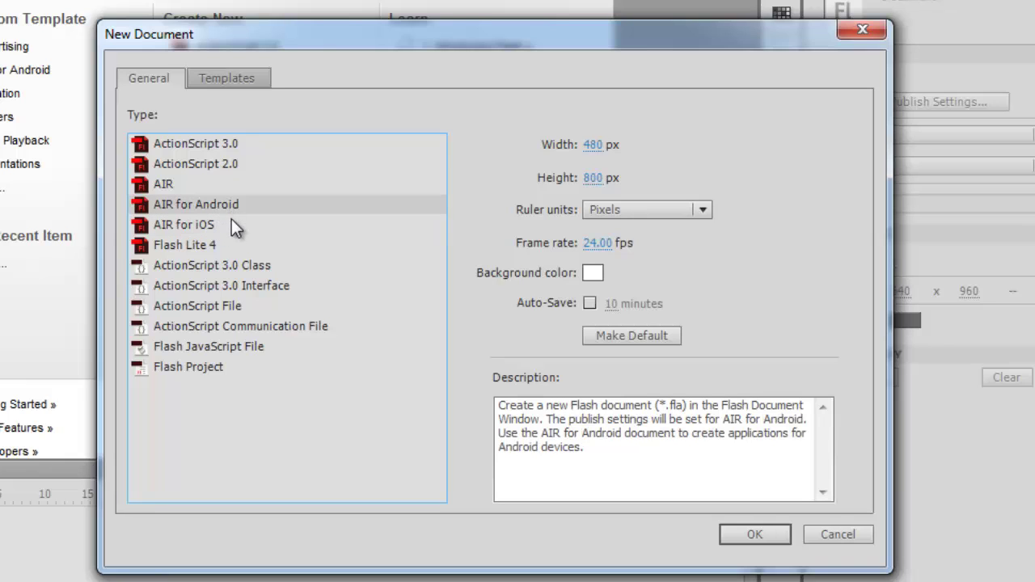
click(233, 224)
click(242, 203)
click(287, 225)
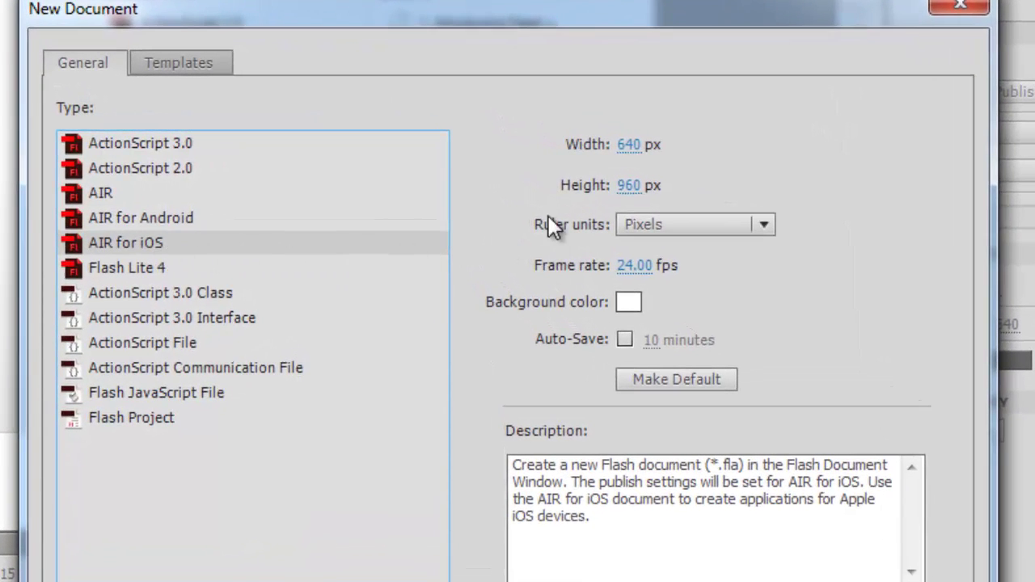
click(629, 301)
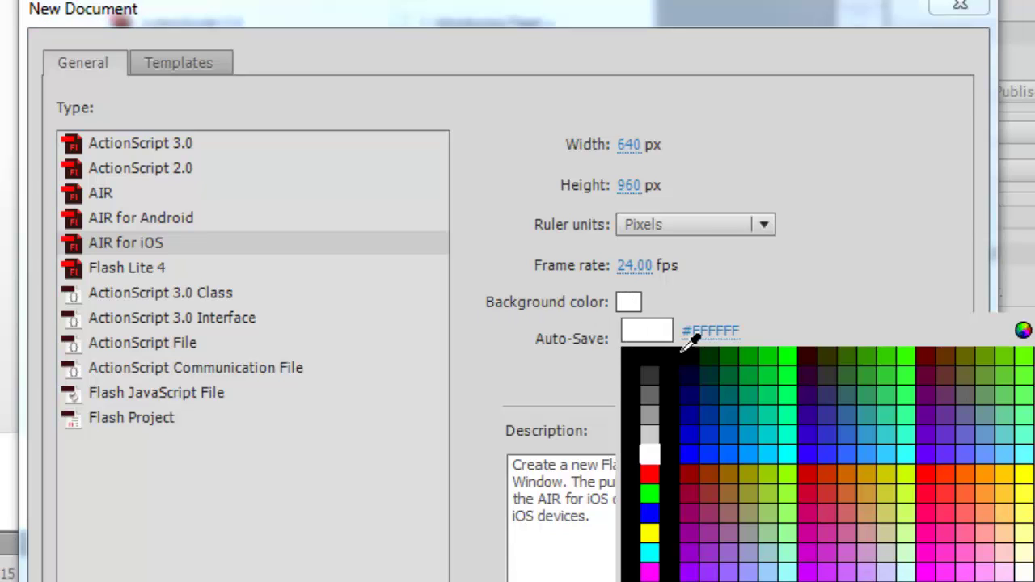
click(651, 375)
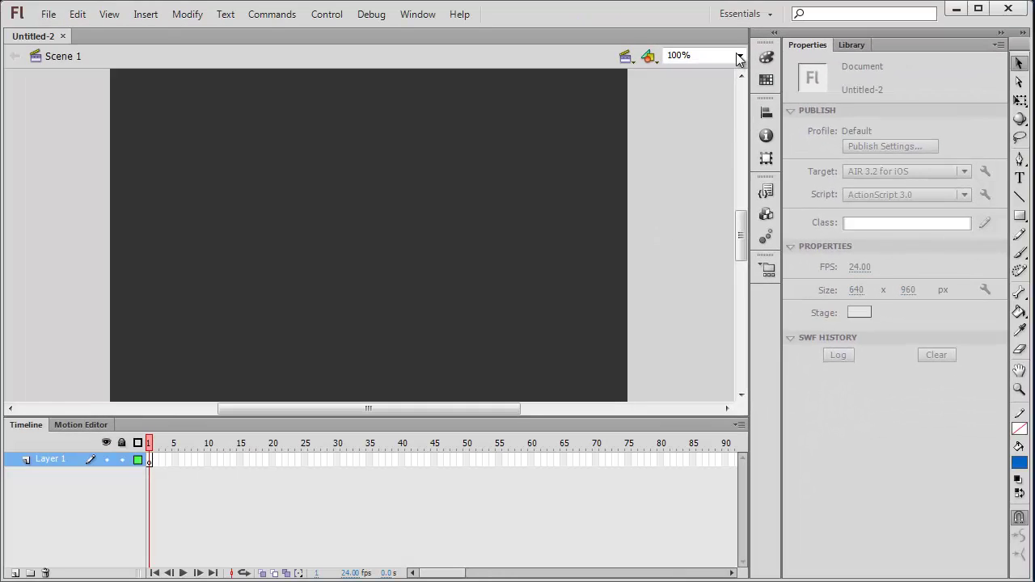
click(739, 55)
click(691, 70)
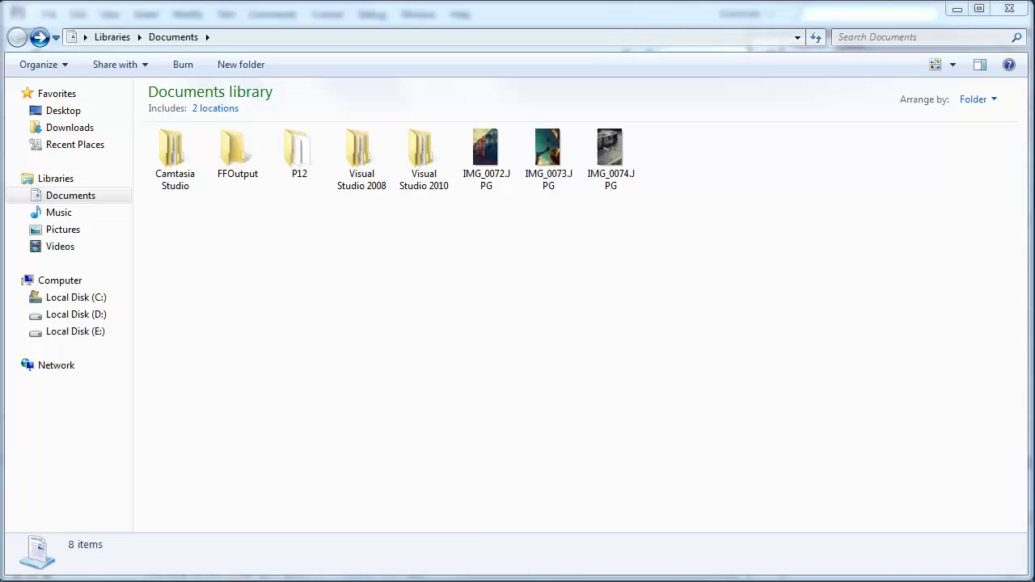
- Switch to the Documents library in Windows Explorer and examine the dimensions of the IMG_0072 to IMG_0074 JPG images
click(486, 154)
click(611, 158)
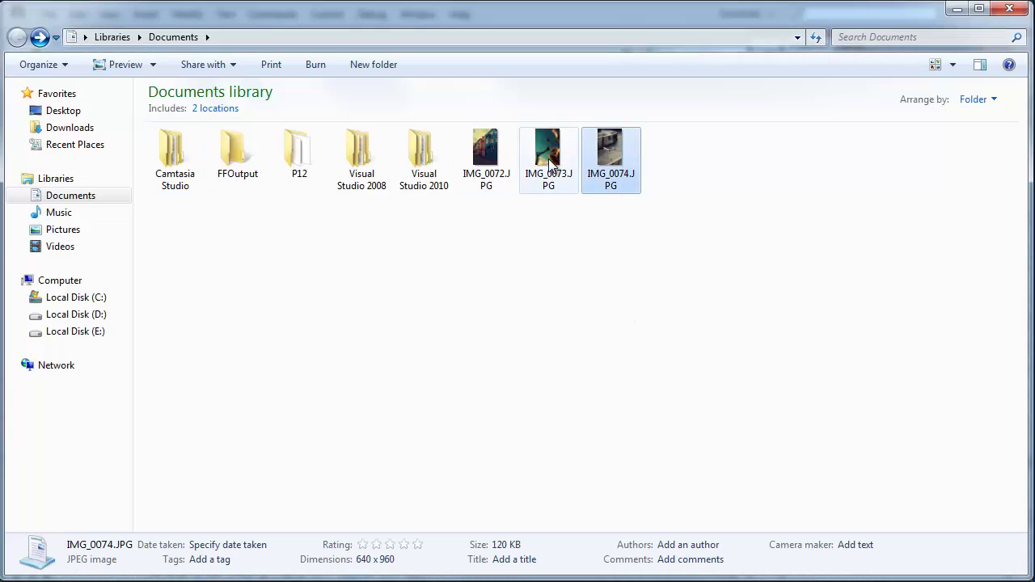
key(Left)
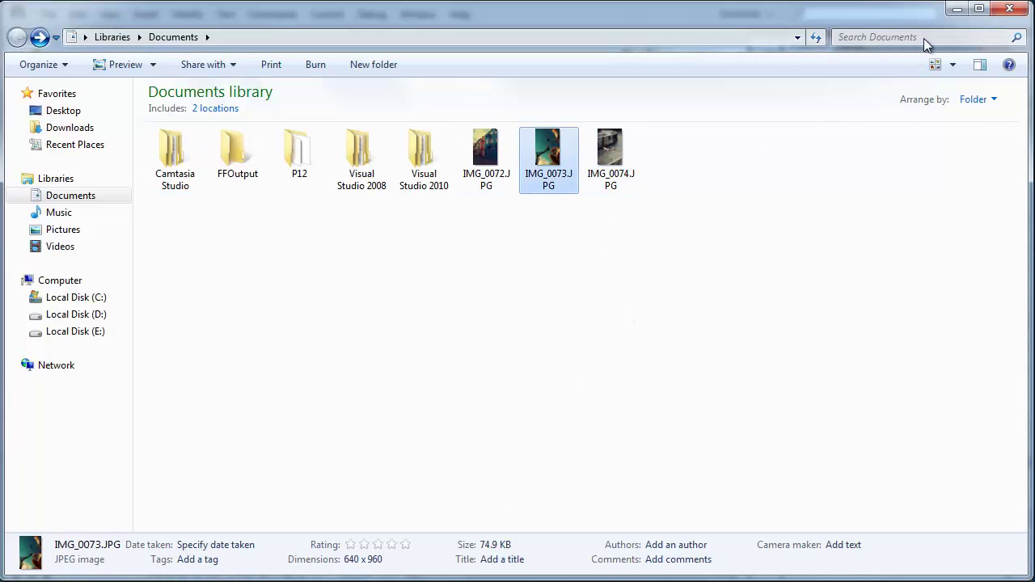
click(955, 9)
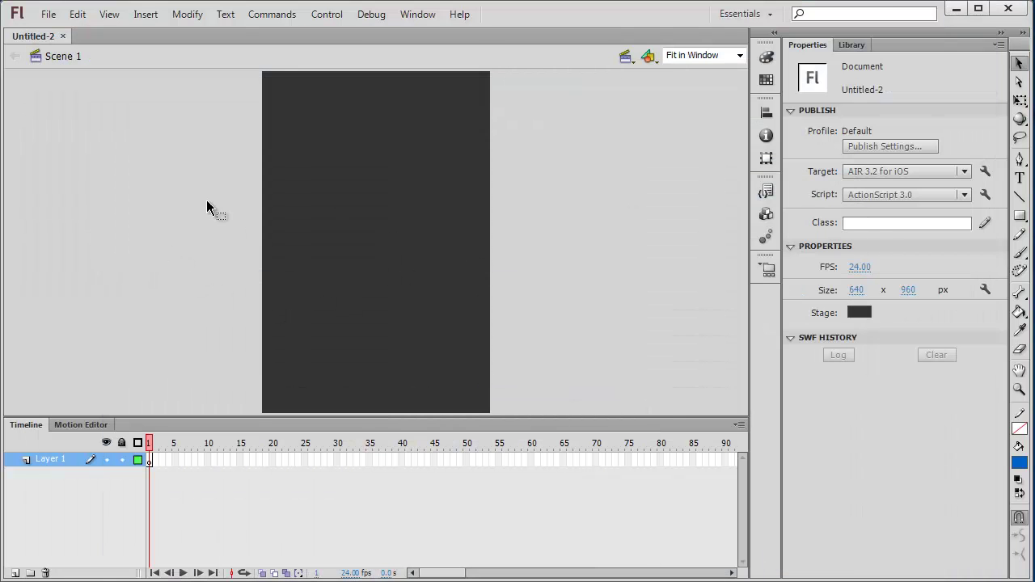
- Rename the document's only timeline layer as backround
double_click(43, 459)
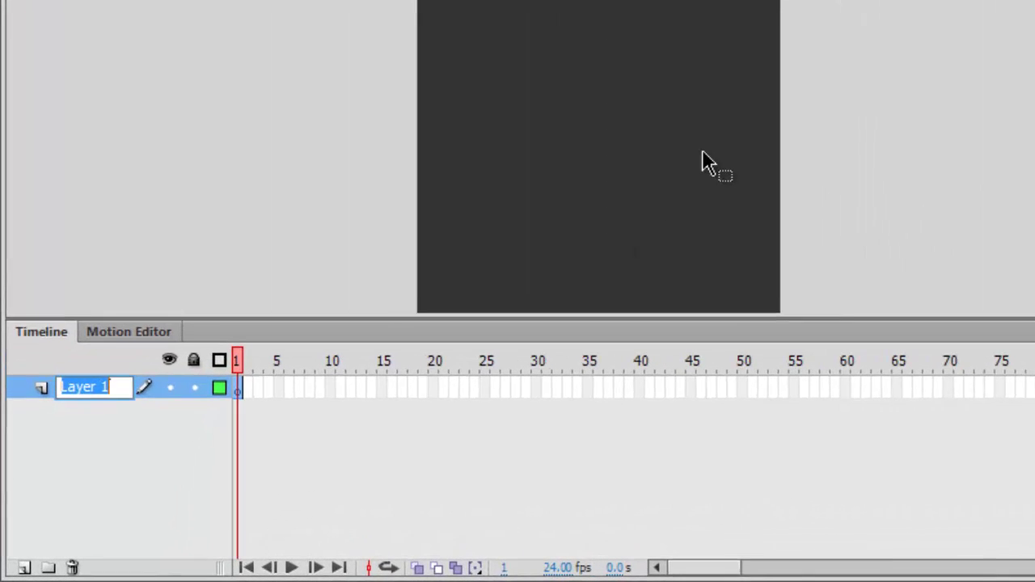
text(back)
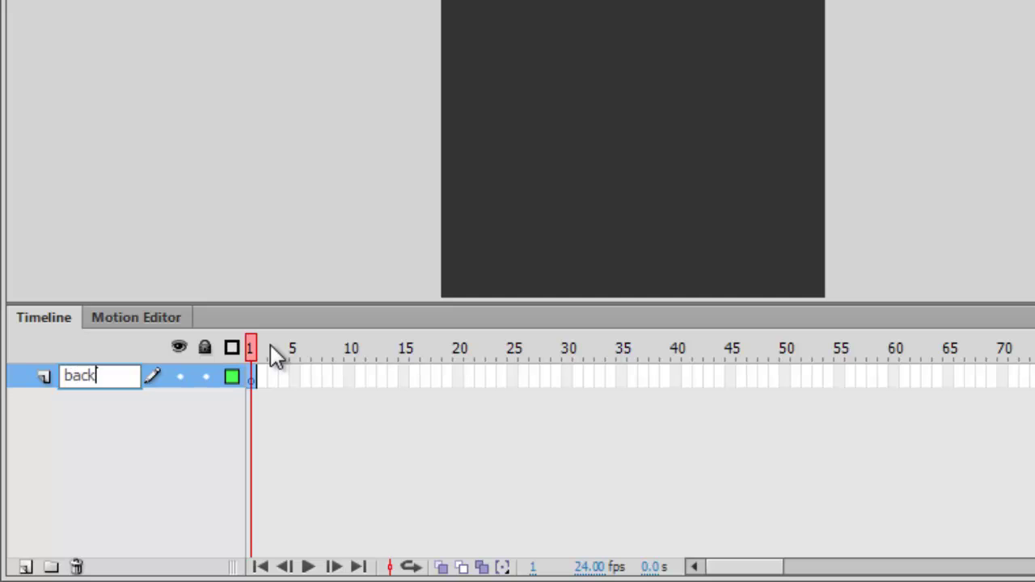
text(round)
key(Return)
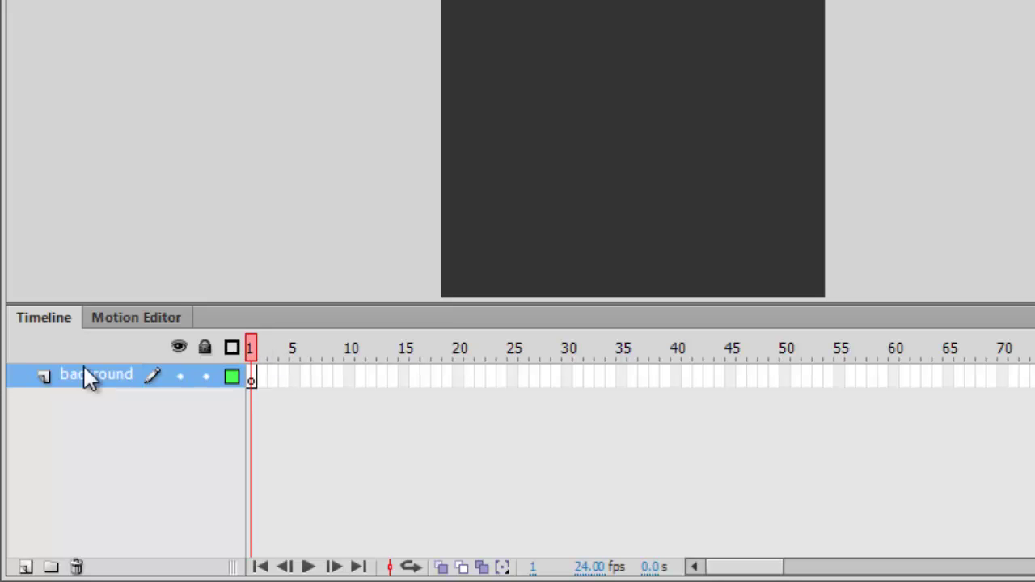
- Add a new layer above the backround layer and name it images
click(26, 566)
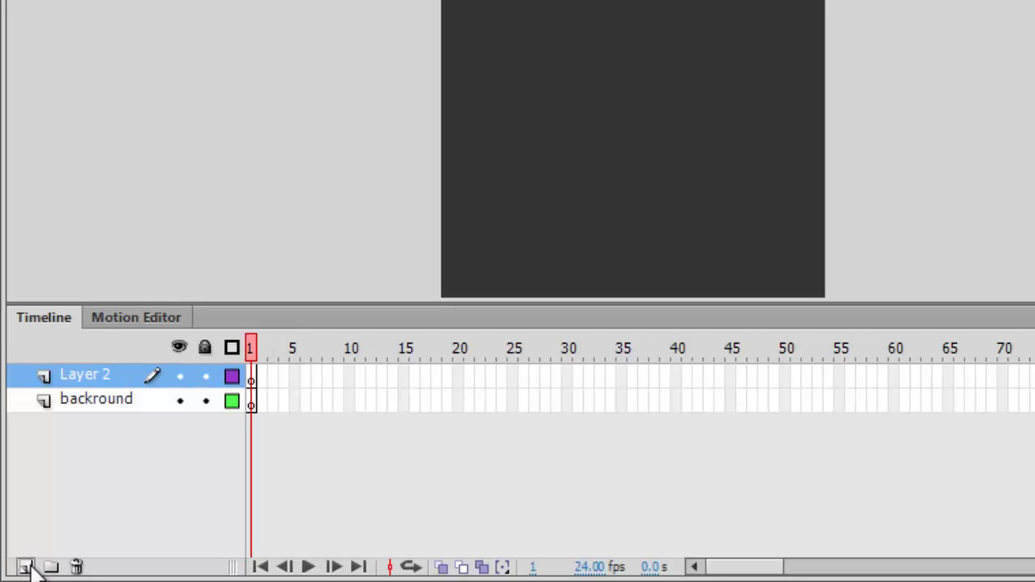
double_click(84, 377)
text(im)
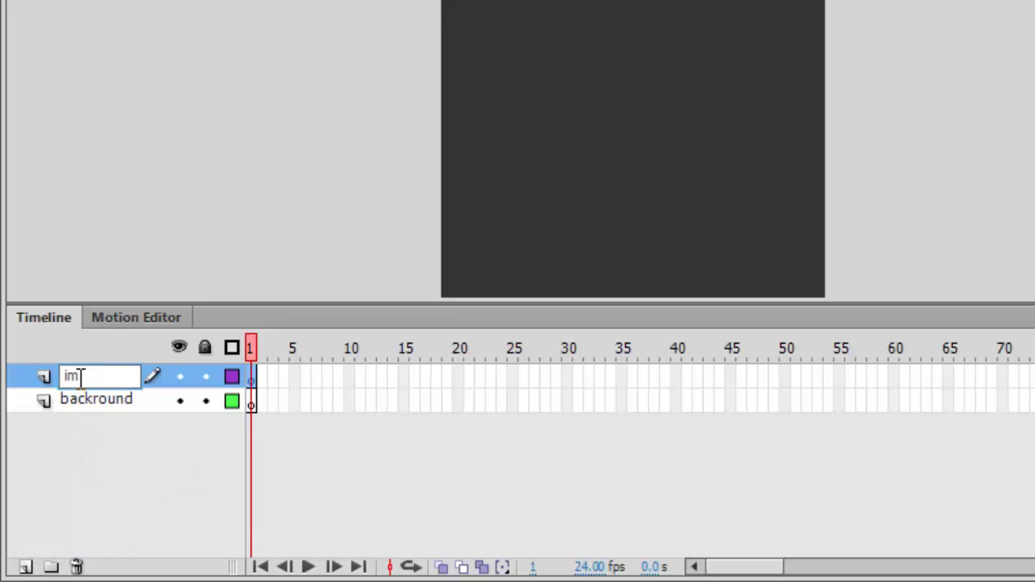
text(ages)
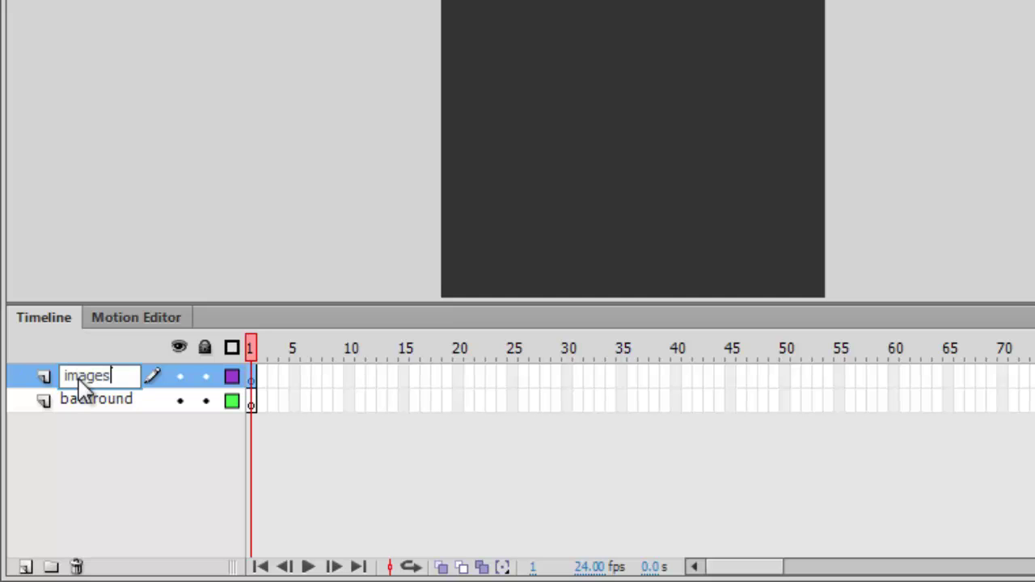
key(Return)
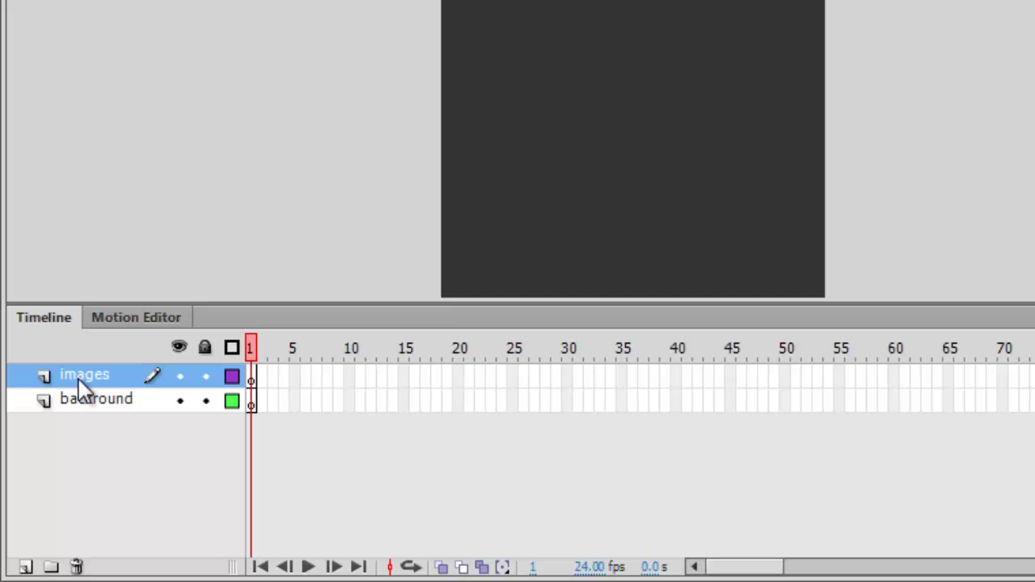
- Add a new layer above the images layer and name it action
click(25, 566)
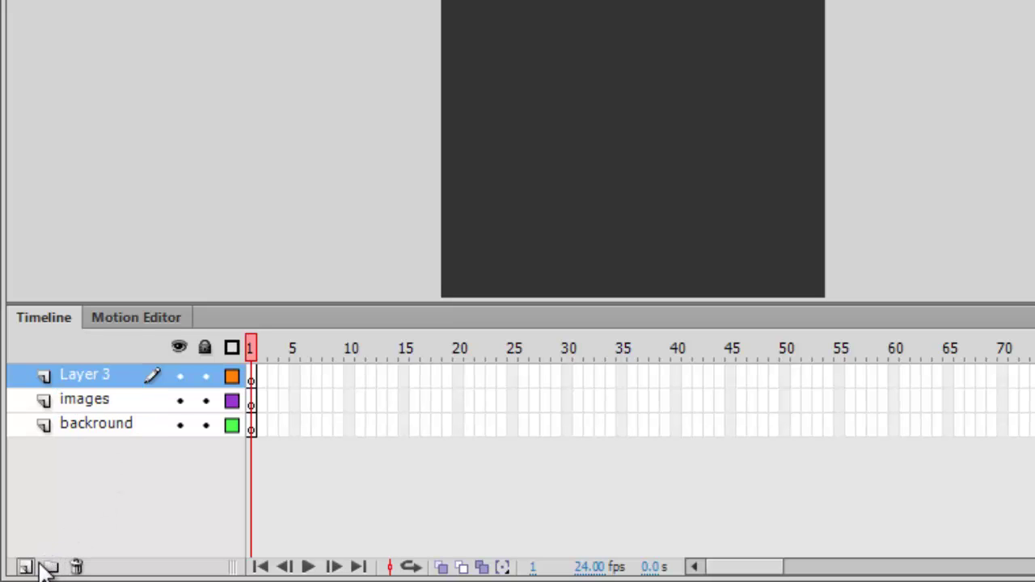
double_click(85, 377)
text(action)
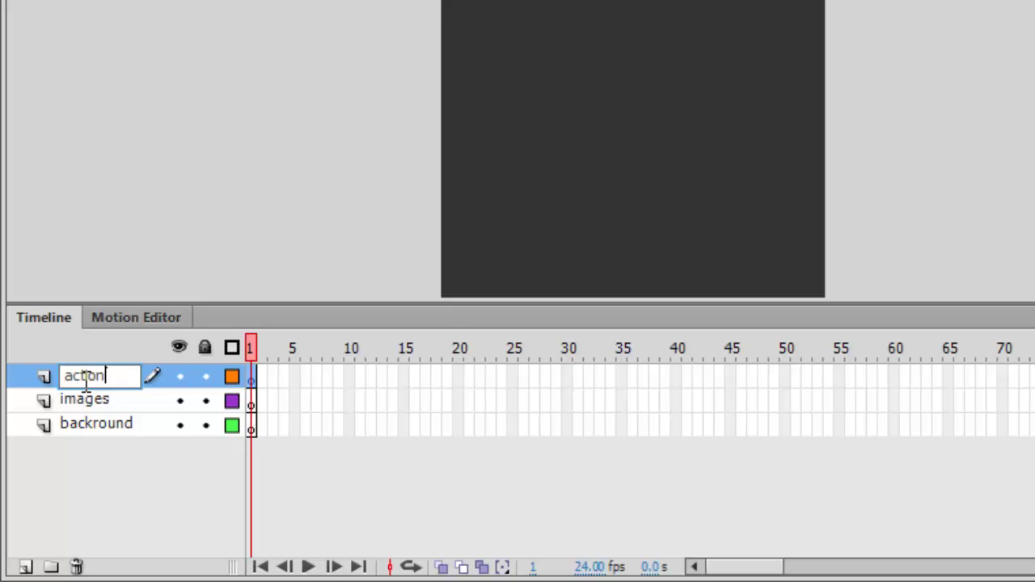
key(Return)
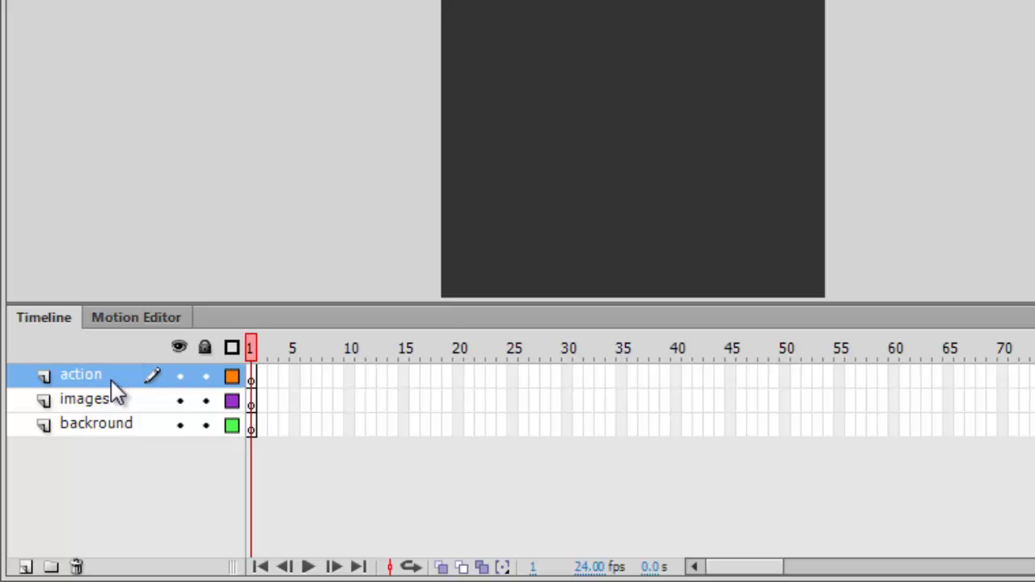
- Insert a keyframe at frame 3 of the backround layer
click(95, 402)
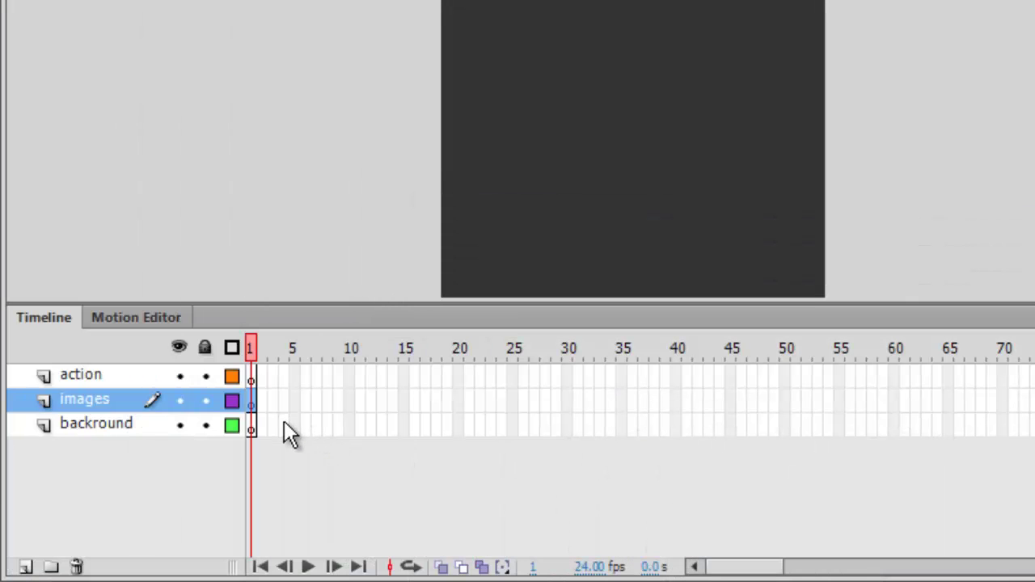
click(250, 427)
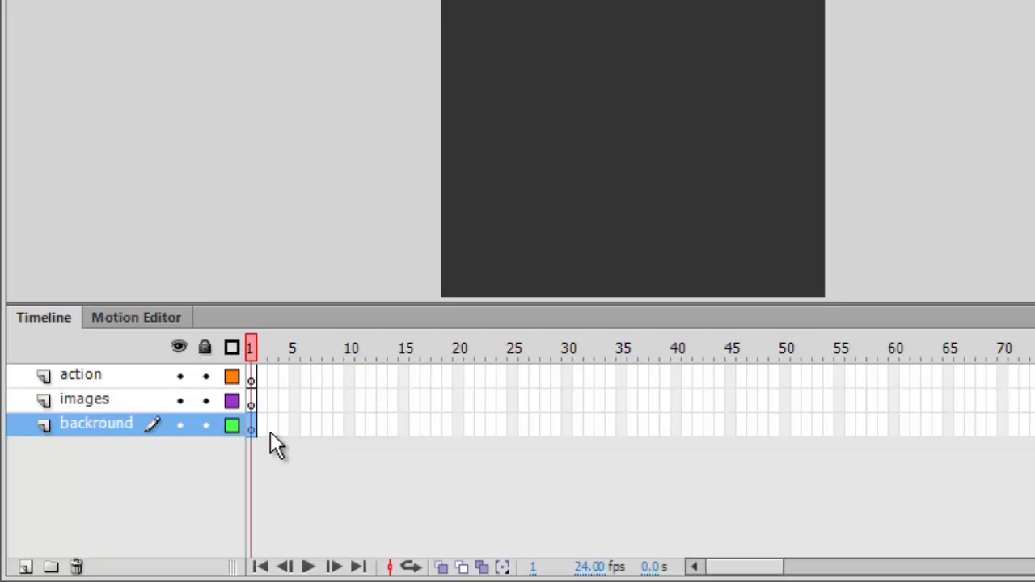
right_click(271, 426)
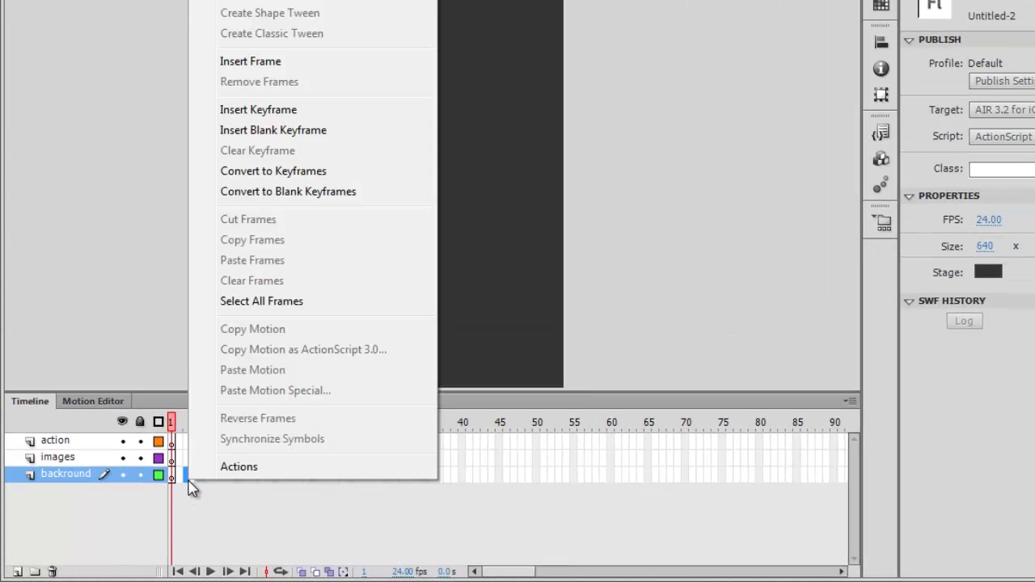
click(320, 112)
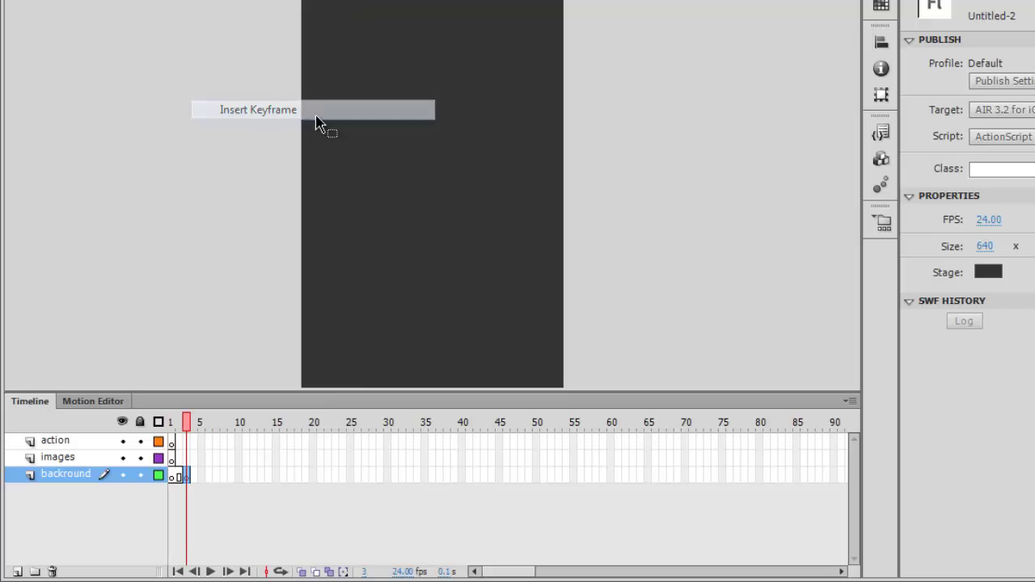
- Insert blank keyframes at frames 2 and 3 of the images layer
click(81, 459)
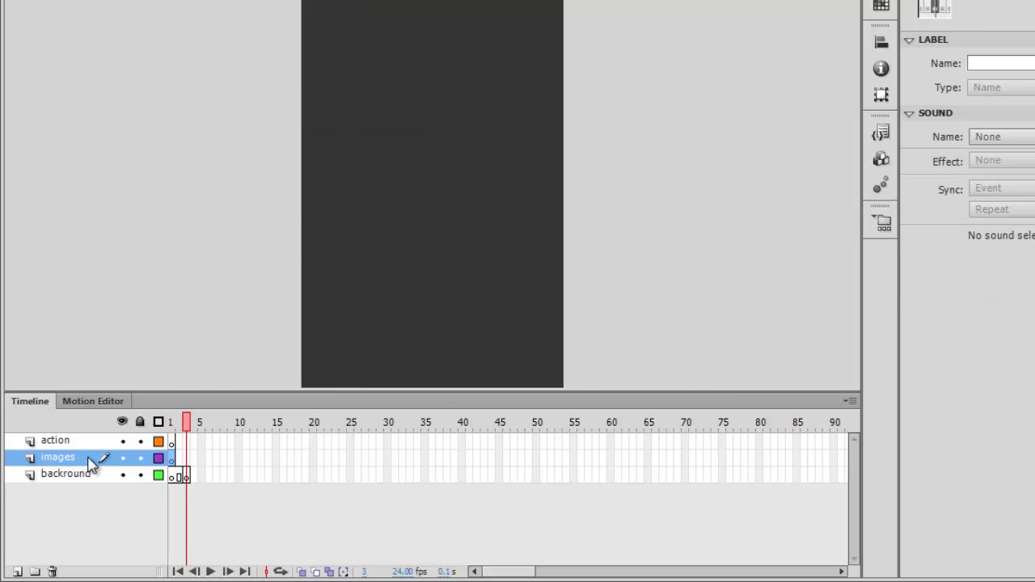
click(179, 459)
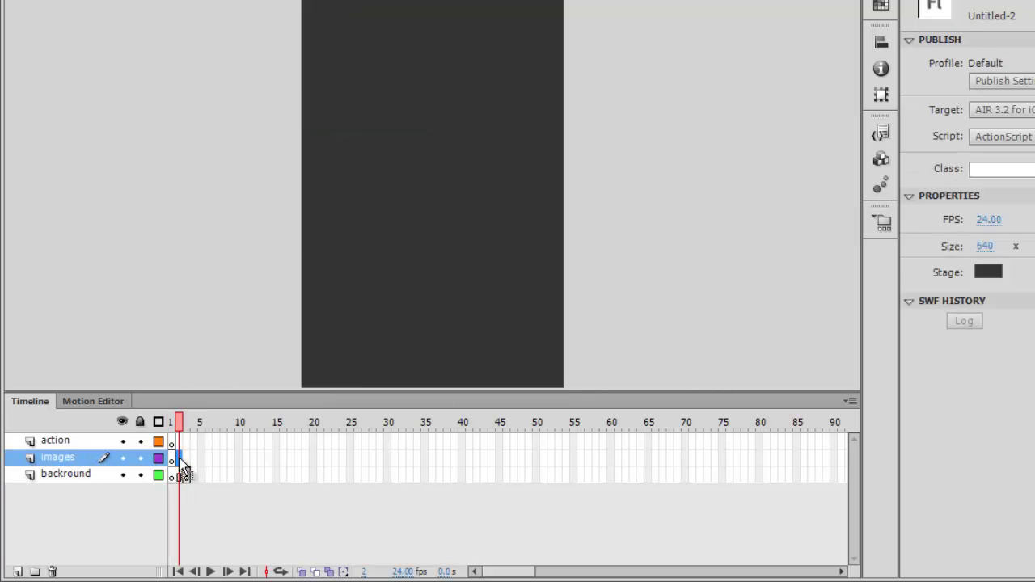
right_click(180, 460)
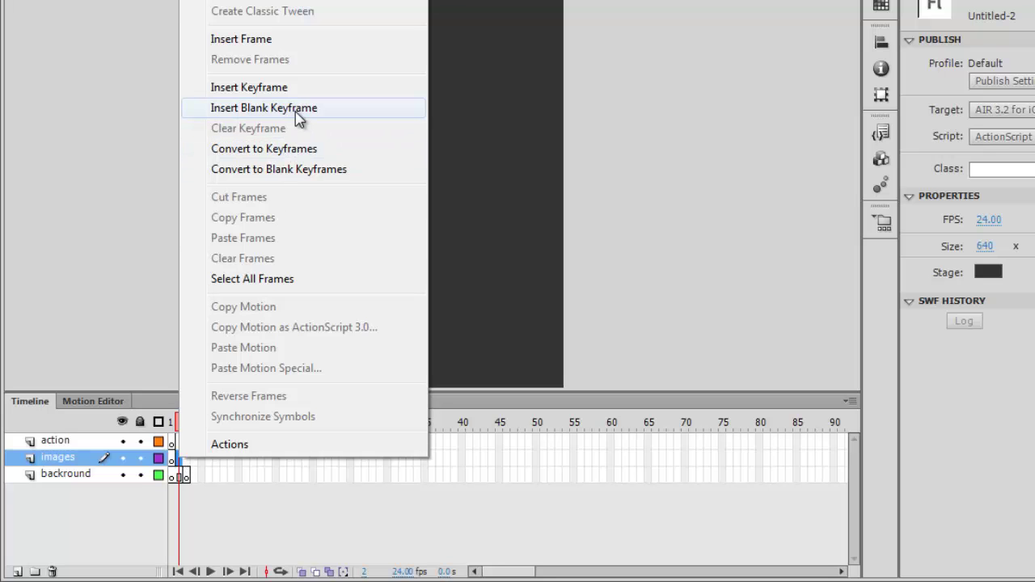
click(296, 118)
click(186, 459)
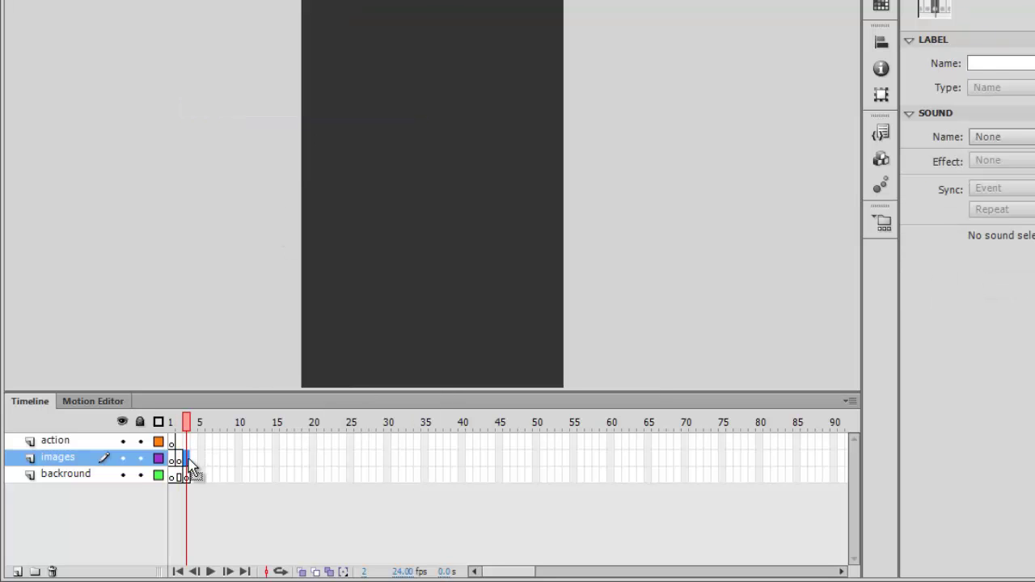
right_click(188, 460)
click(330, 110)
- Insert a keyframe at frame 3 of the action layer
click(179, 422)
drag(180, 422, 171, 423)
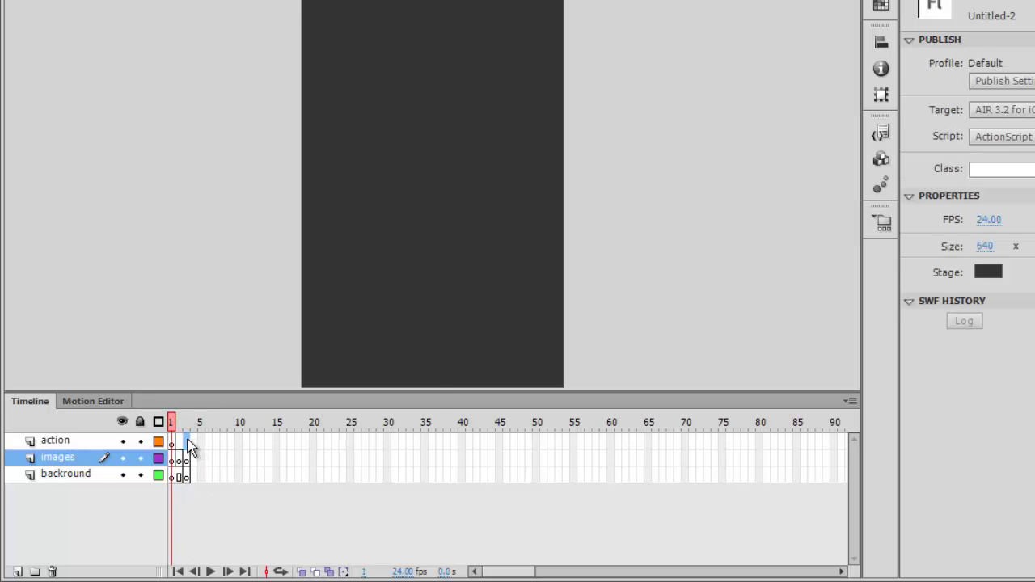
right_click(189, 442)
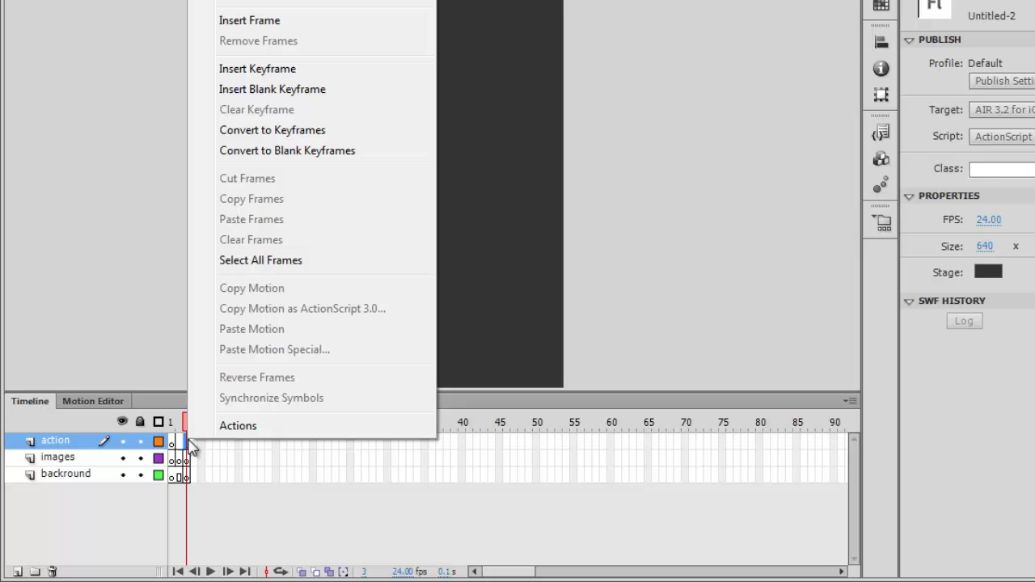
click(307, 76)
- Start a stage import for frame 1 of the images layer and browse to the Documents library
click(171, 422)
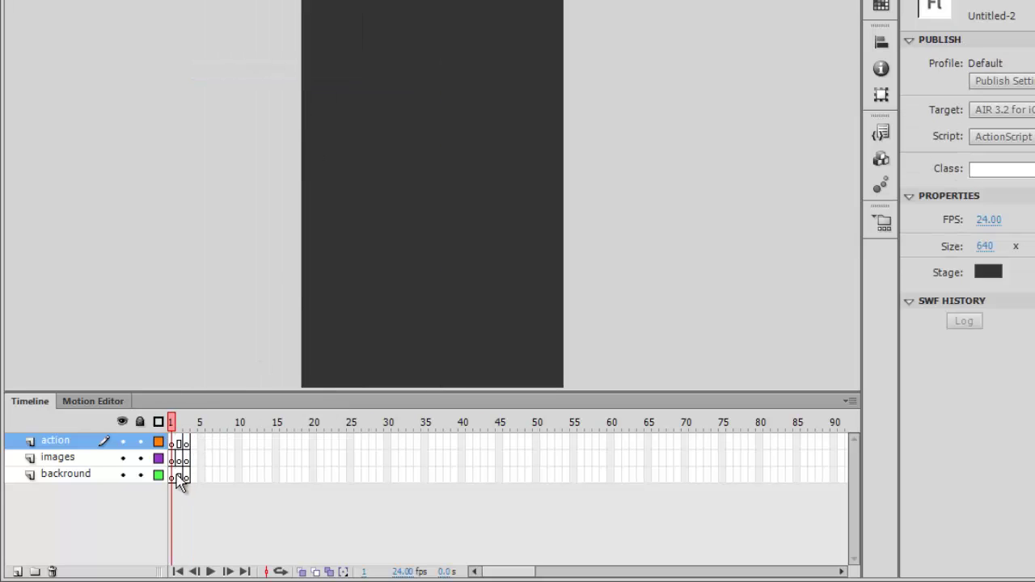
click(85, 461)
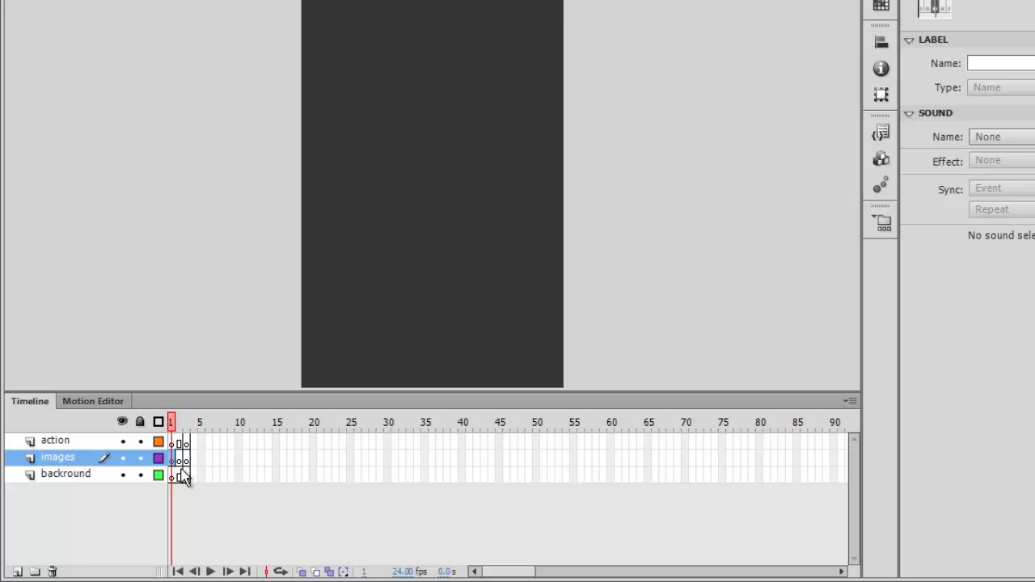
drag(181, 460, 176, 469)
click(48, 8)
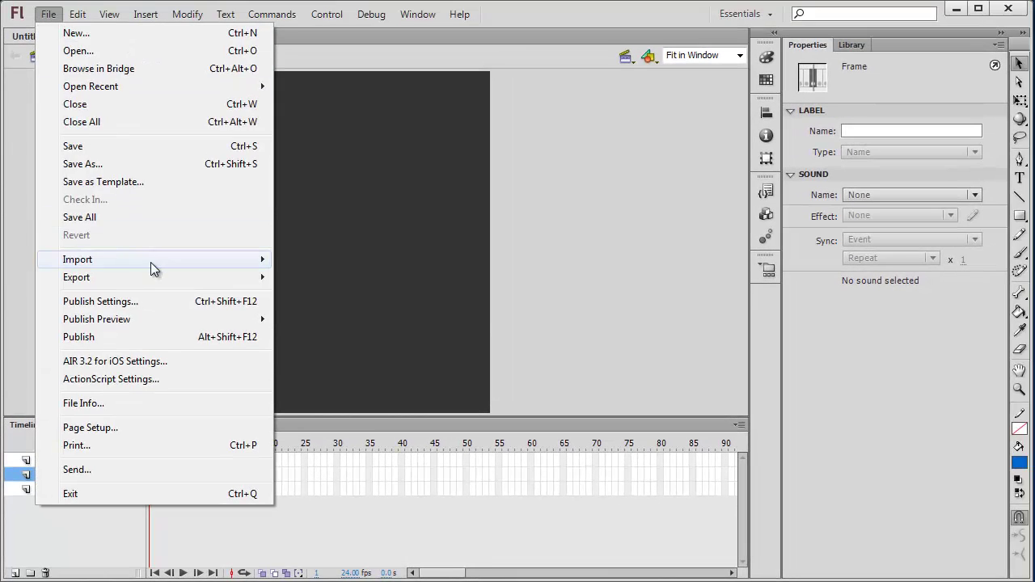
mouse_move(153, 257)
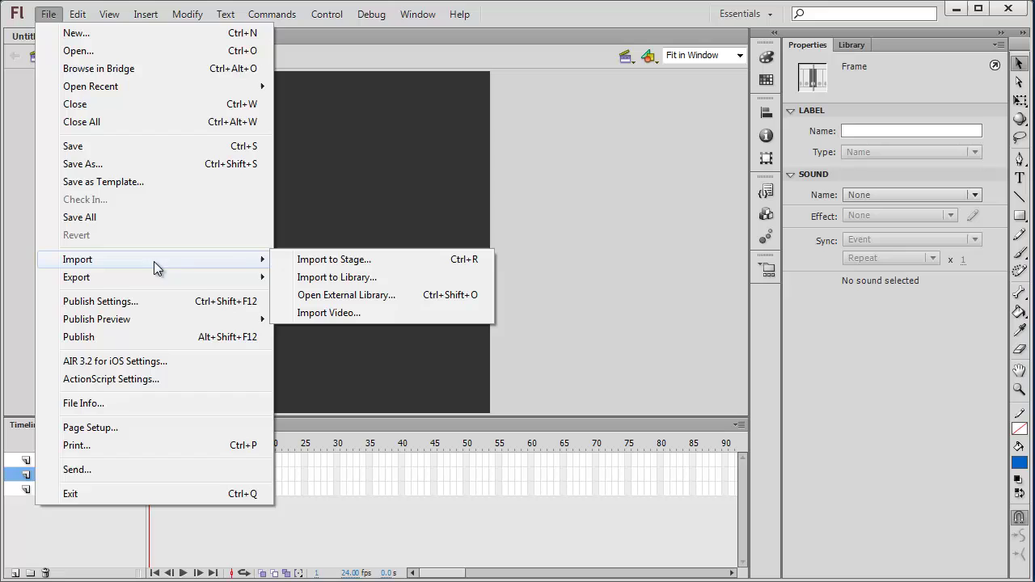
click(441, 263)
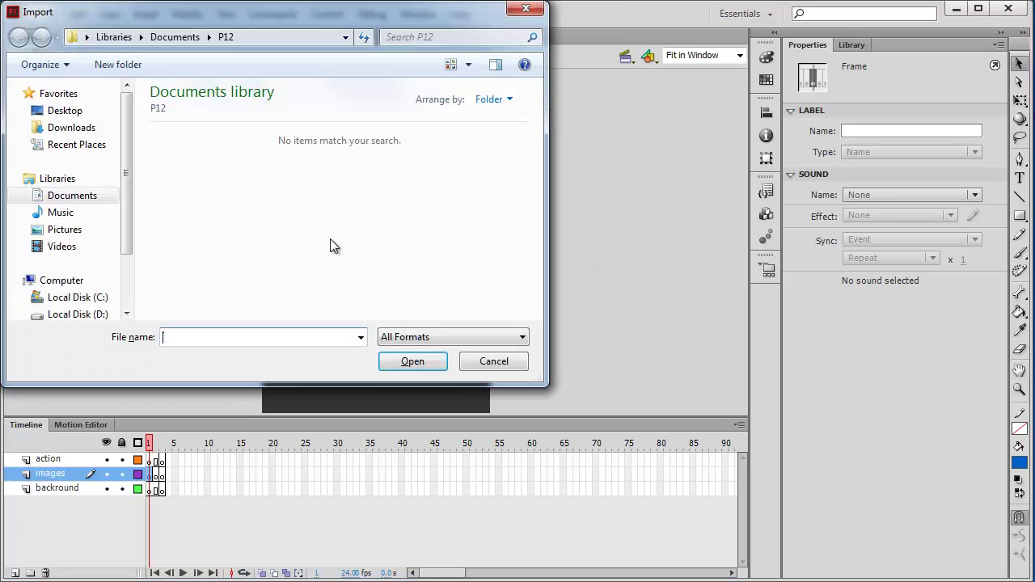
click(169, 39)
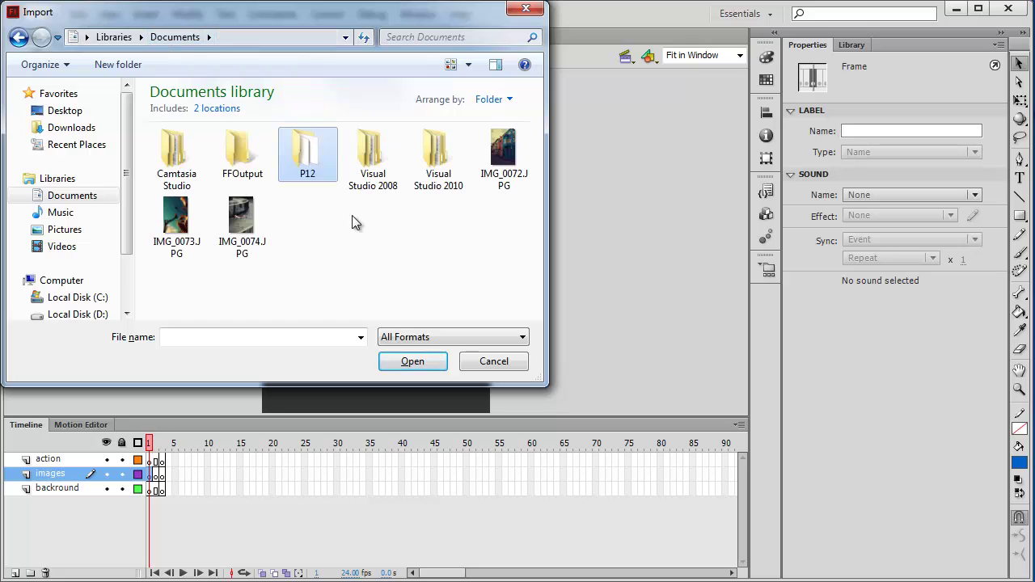
- Import IMG_0073.JPG onto frame 1 of the images layer as a single image, without the rest of its sequence
click(506, 156)
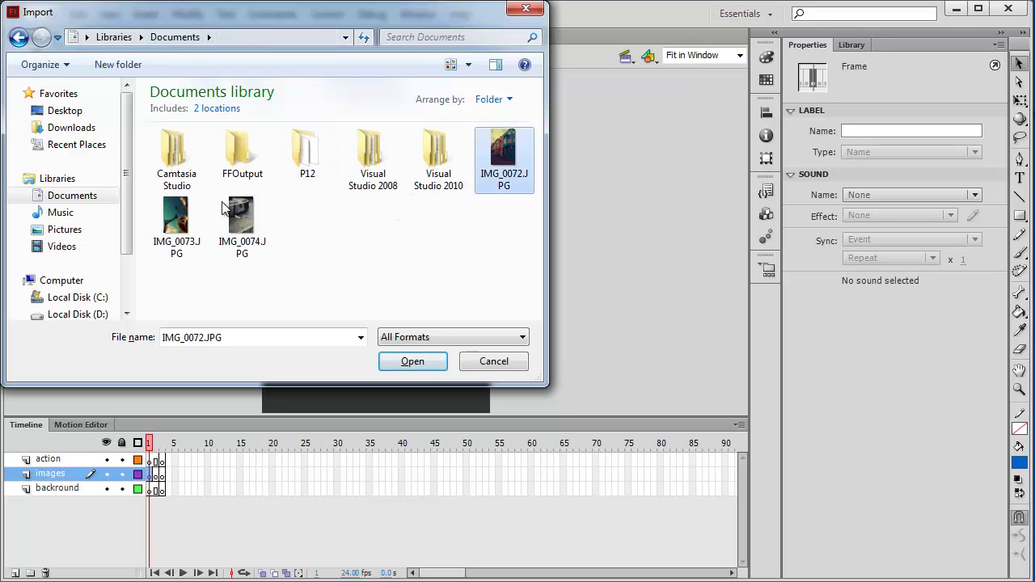
click(188, 208)
double_click(188, 208)
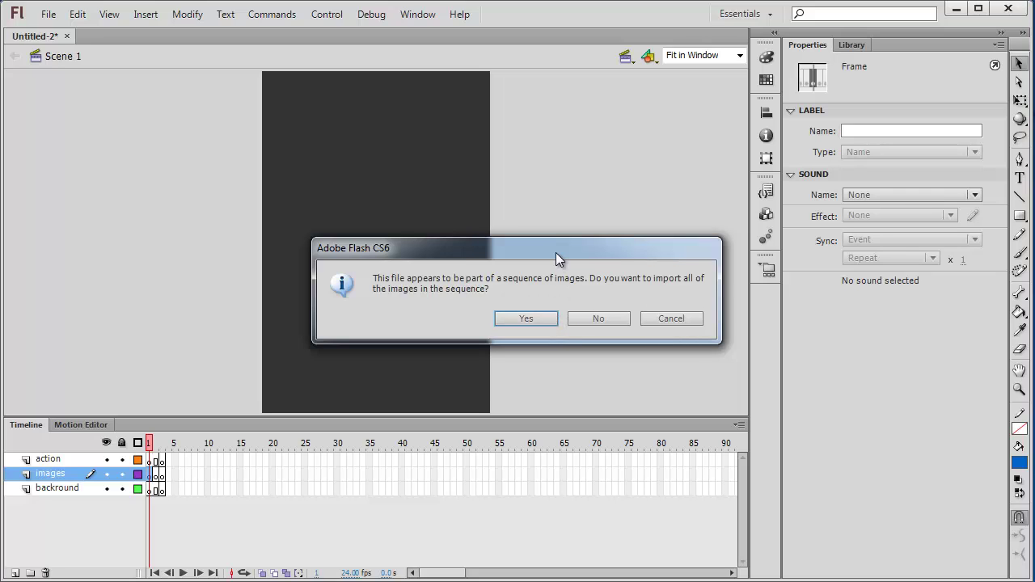
drag(555, 252, 591, 243)
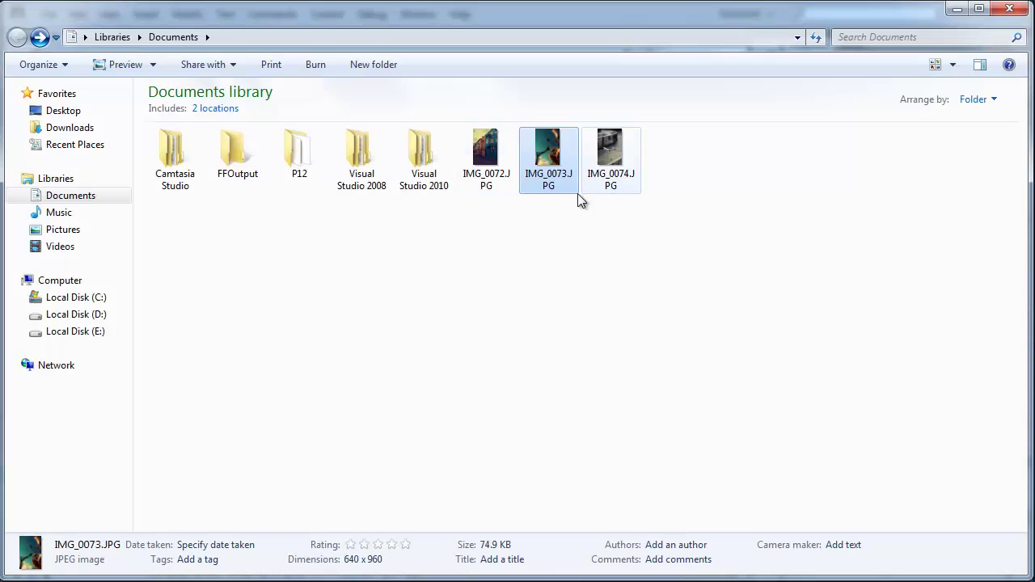
click(957, 9)
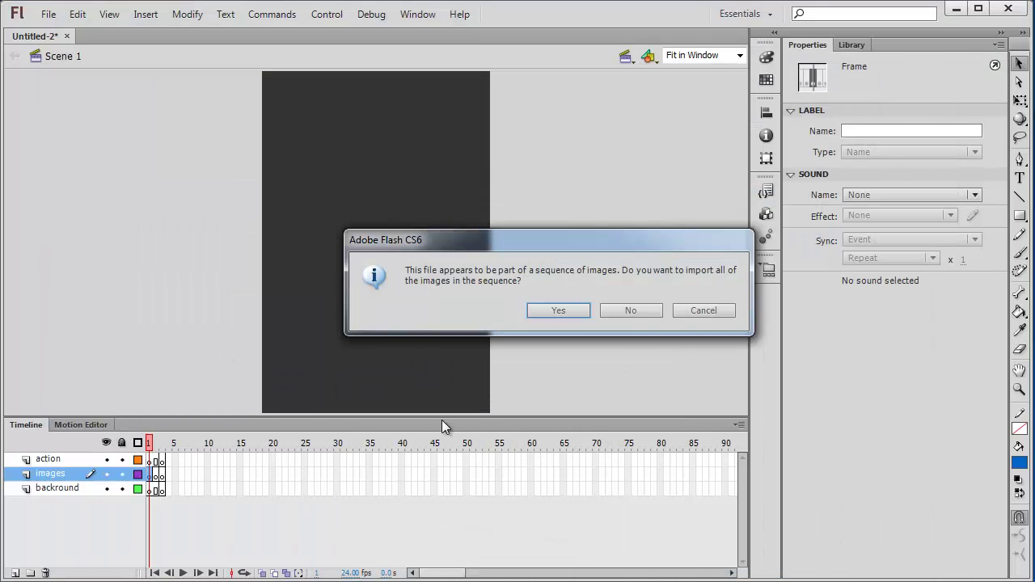
click(642, 308)
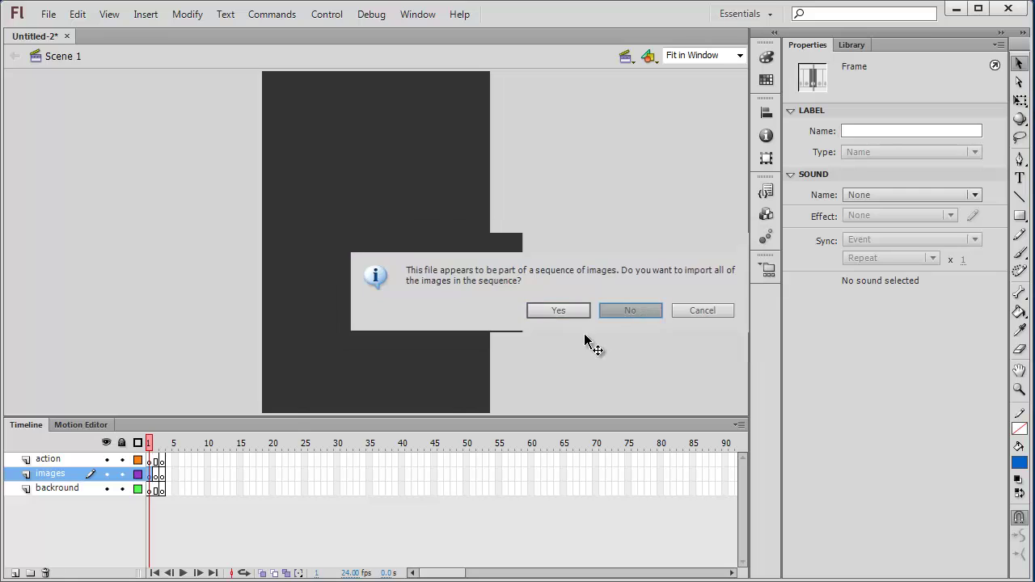
- Import only IMG_0072.JPG to the stage on frame 2 of the images layer, declining the image sequence
click(156, 476)
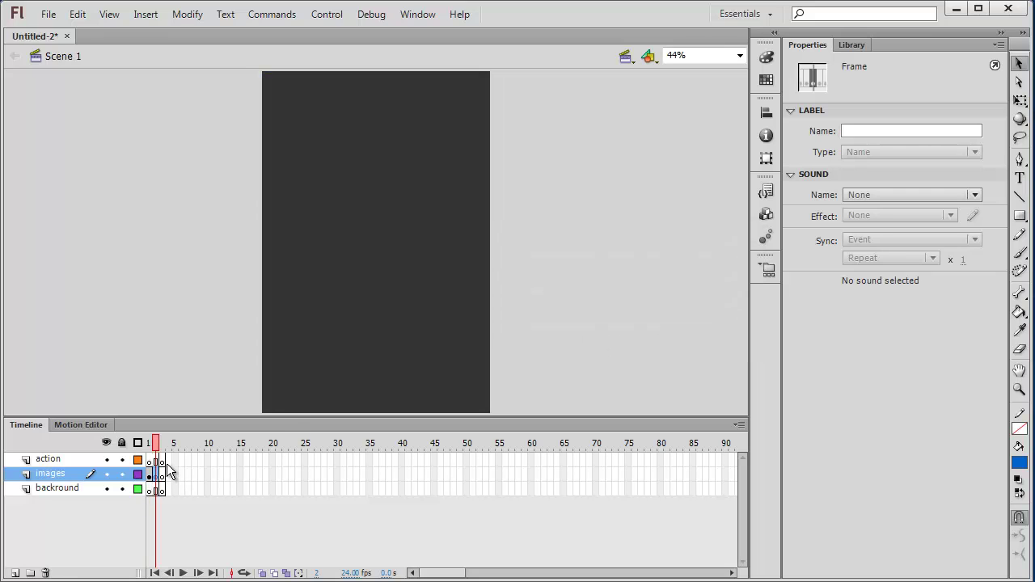
key(ctrl+r)
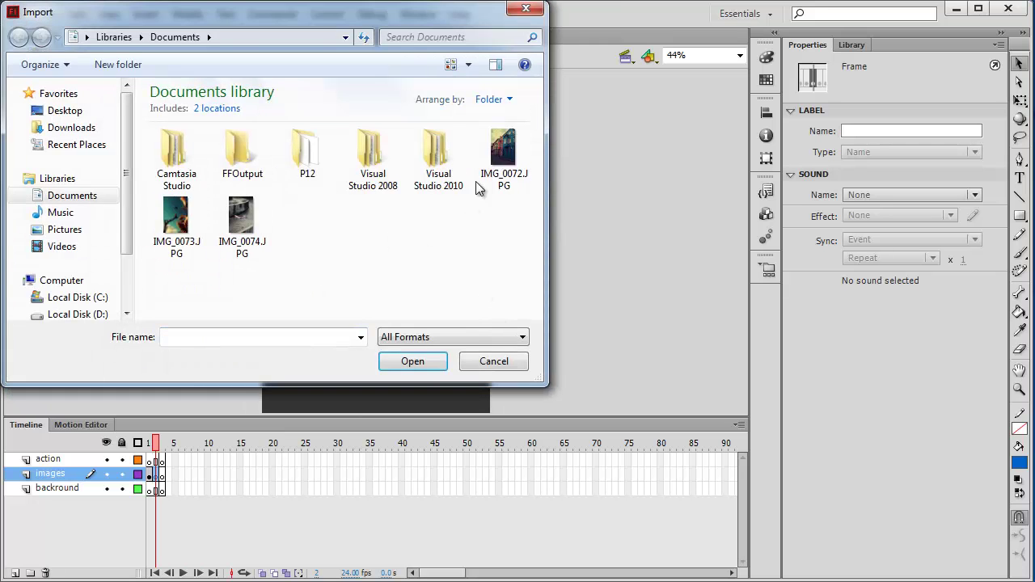
double_click(502, 155)
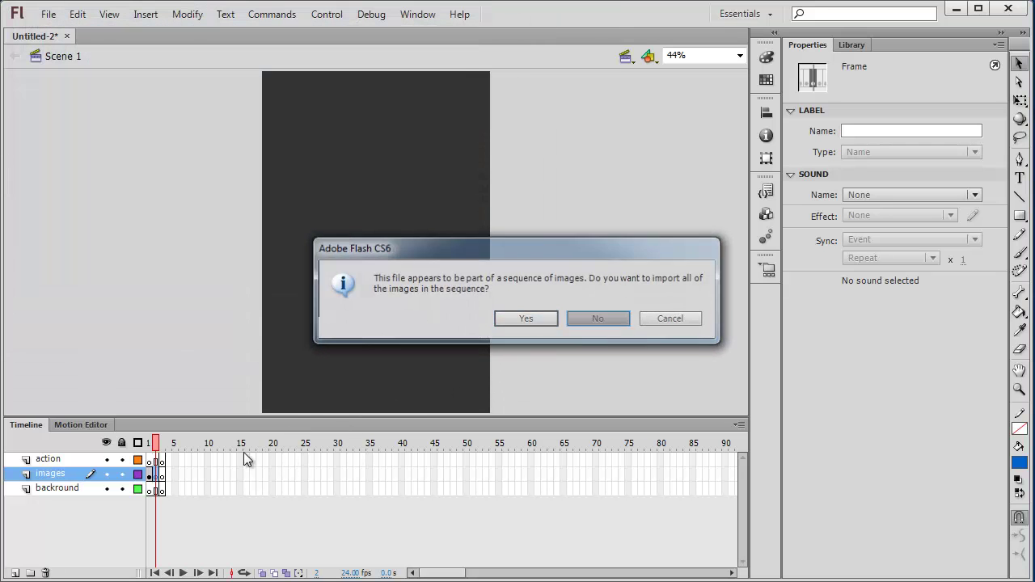
key(Return)
- Import IMG_0074.JPG to the stage on frame 3 of the images layer
click(164, 474)
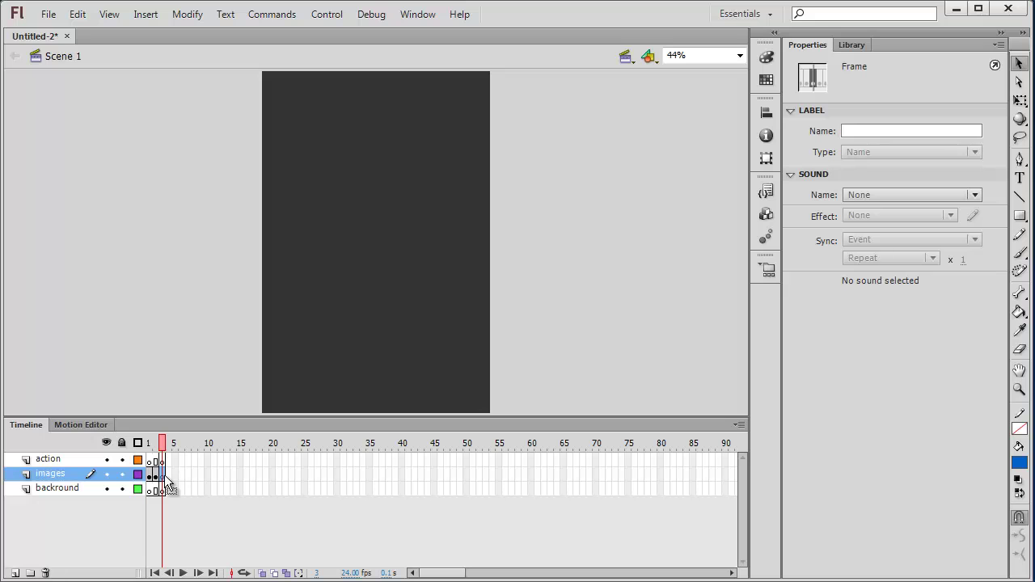
key(ctrl+r)
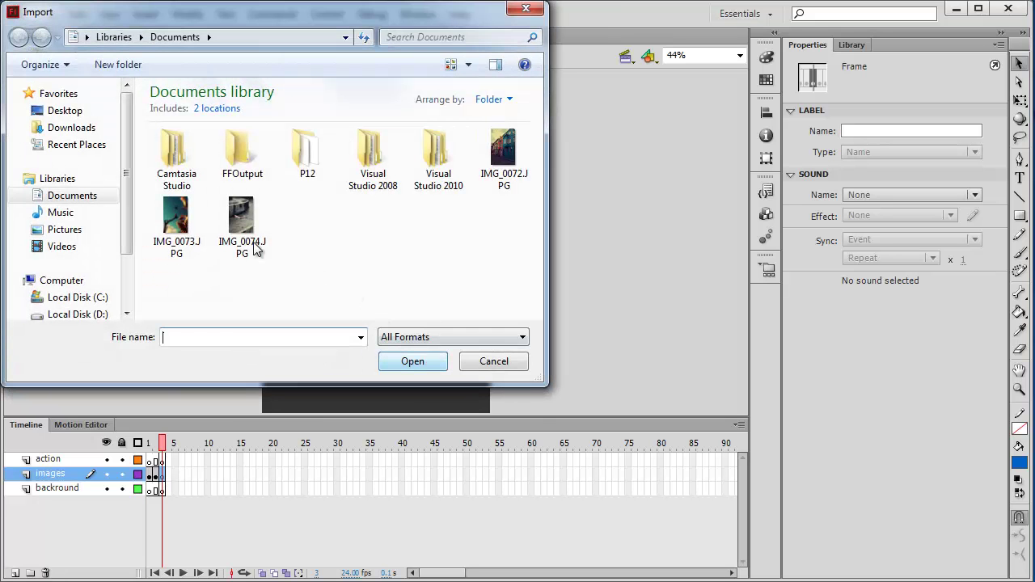
click(225, 239)
double_click(224, 239)
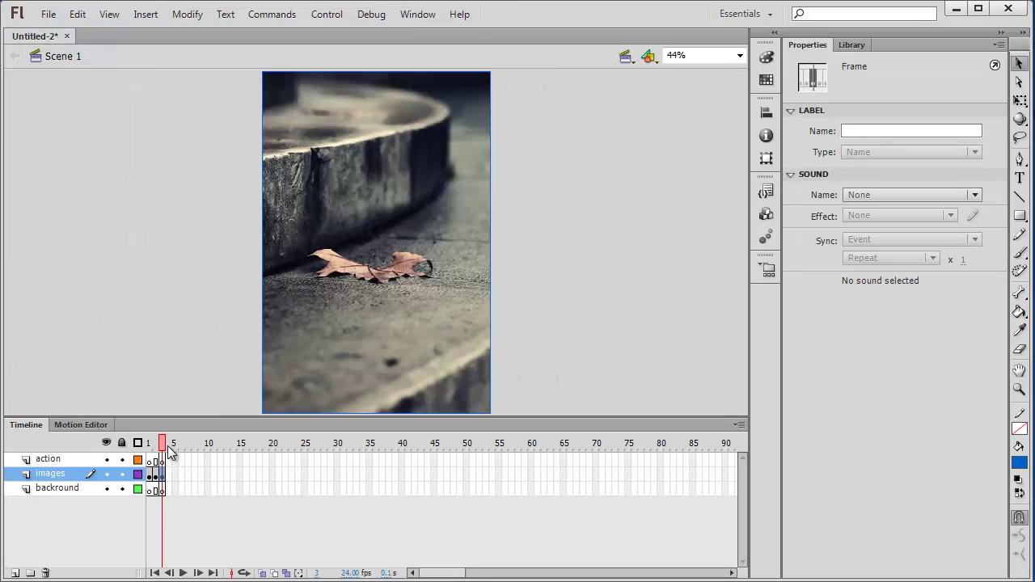
- Return to frame 1 and, with the action layer active, apply the Mobile Actions snippet "Swipe to Go to Next/Previous Frame and Stop"
mouse_move(160, 453)
mouse_down()
mouse_move(150, 453)
mouse_move(170, 453)
mouse_move(148, 453)
mouse_up()
click(153, 376)
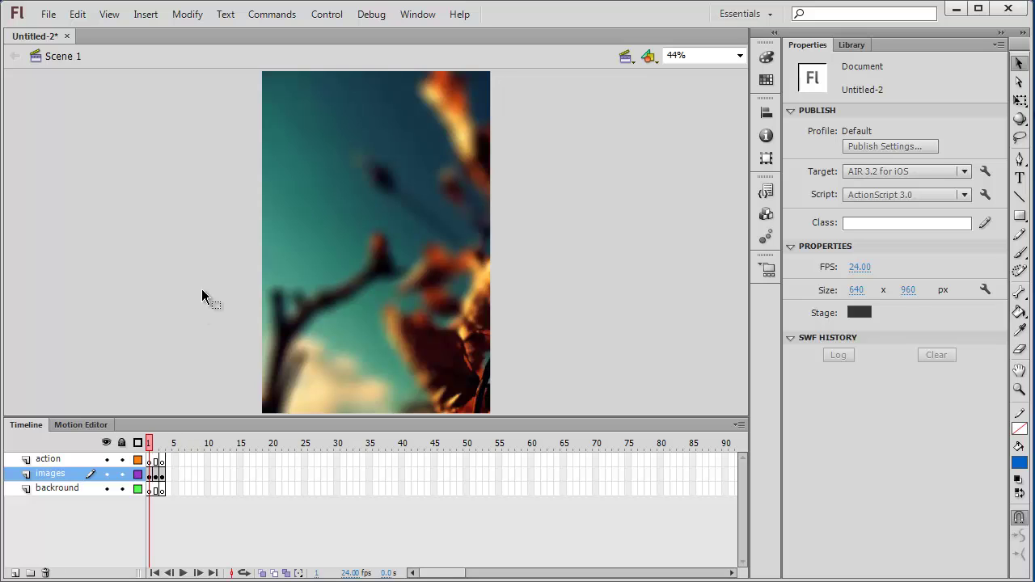
click(62, 460)
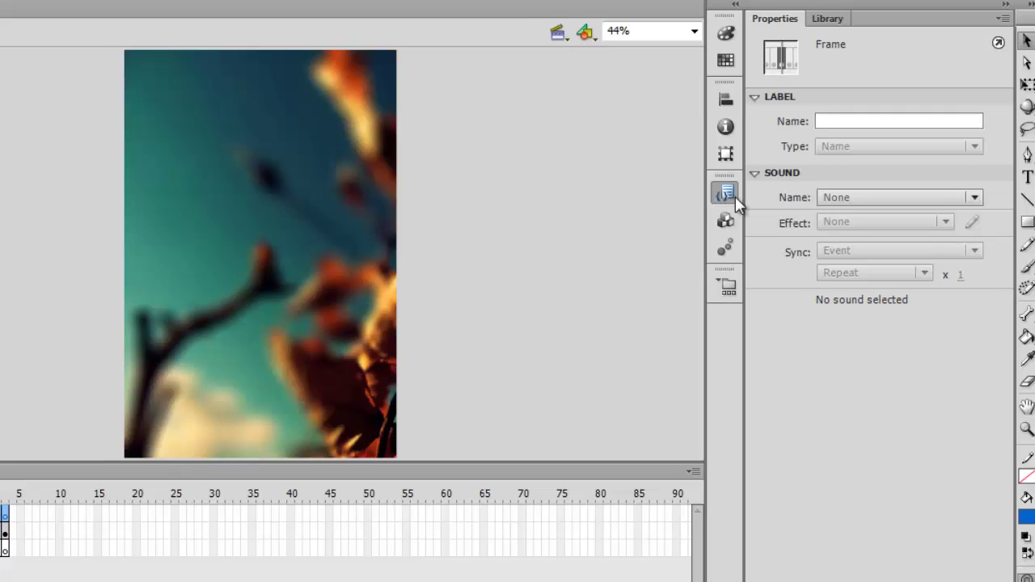
click(773, 194)
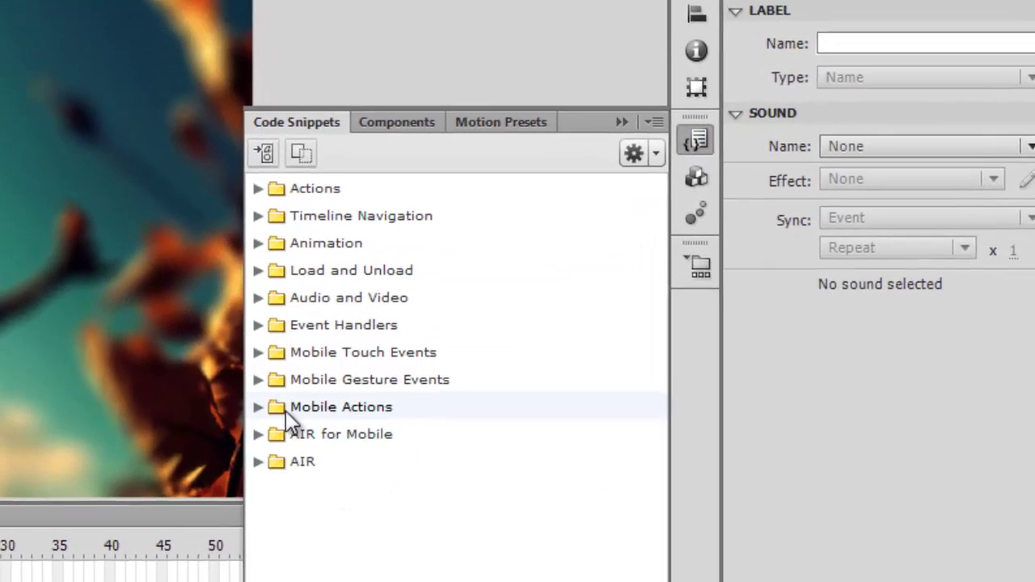
click(263, 408)
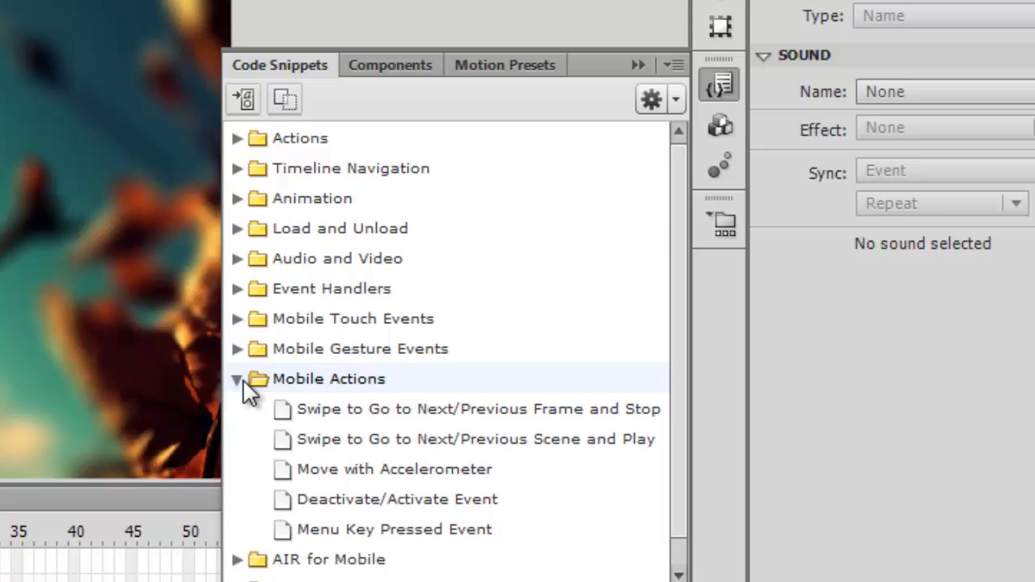
click(449, 410)
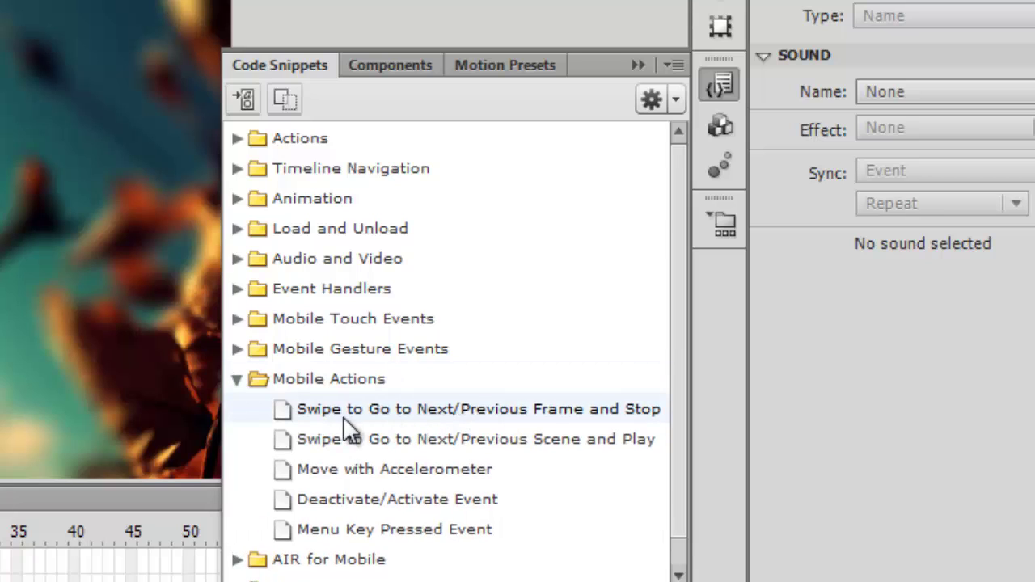
mouse_move(510, 416)
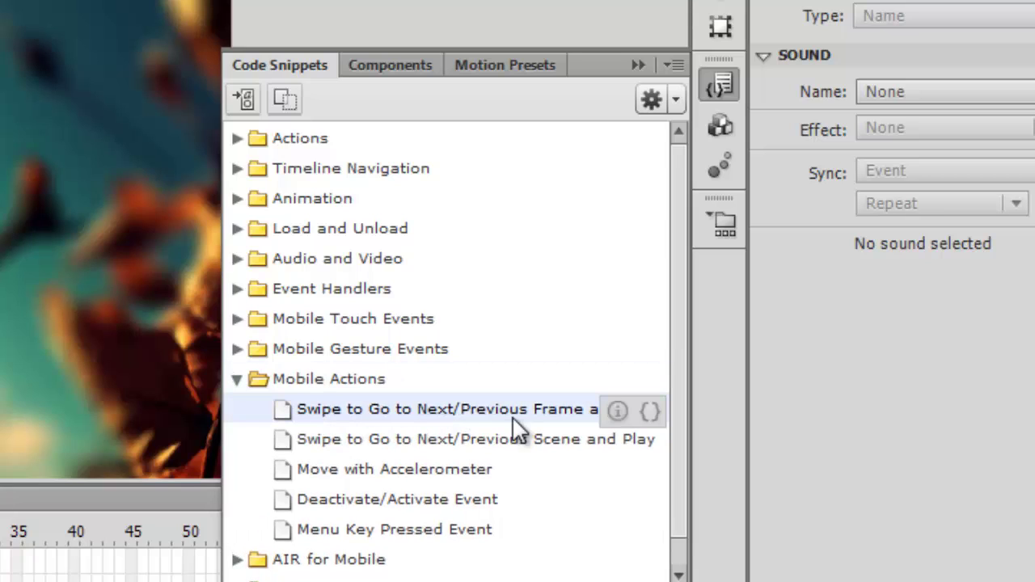
double_click(430, 411)
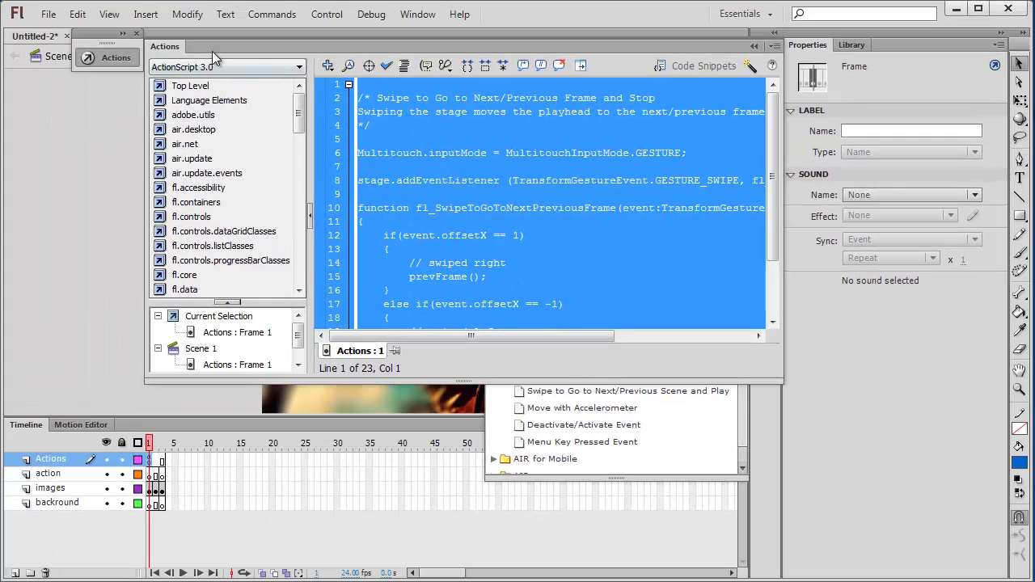
- Move the Actions window aside and hide its ActionScript toolbox to widen the code area
drag(162, 46, 36, 78)
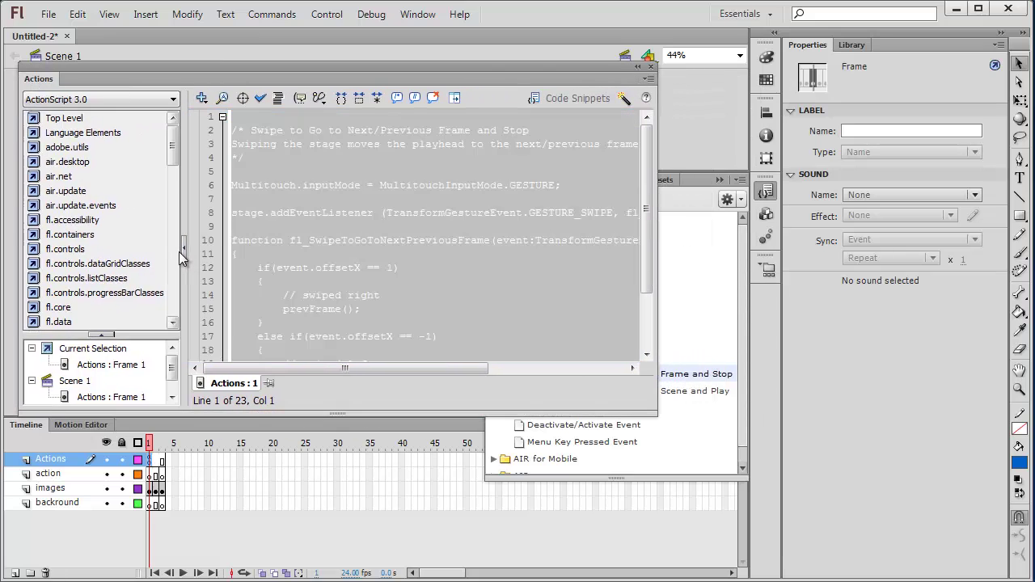
click(186, 249)
click(203, 240)
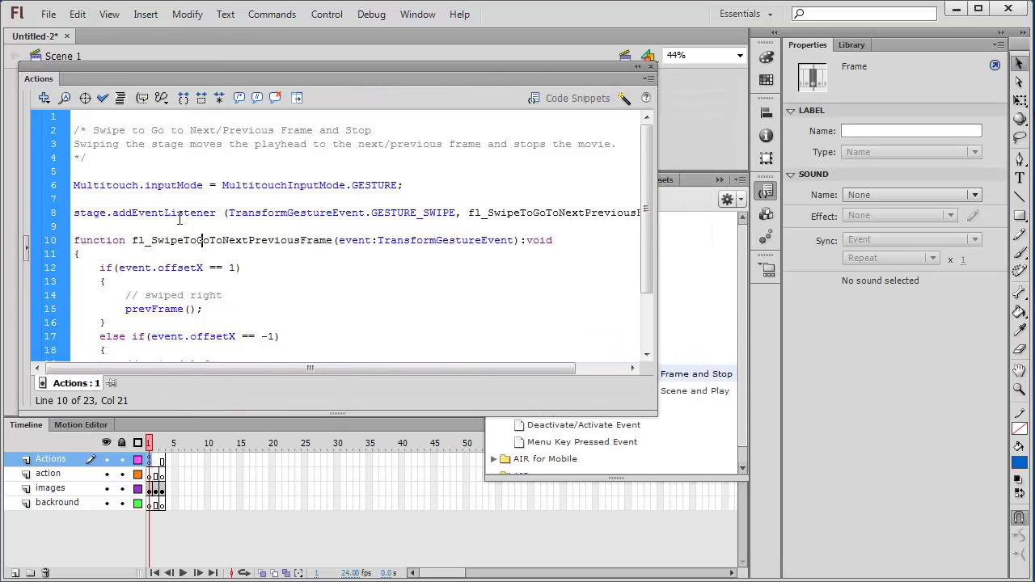
- Delete the descriptive comment block at the start of the swipe script and collapse the Code Snippets
click(81, 168)
drag(81, 165, 40, 106)
click(93, 160)
key(Delete)
key(Delete)
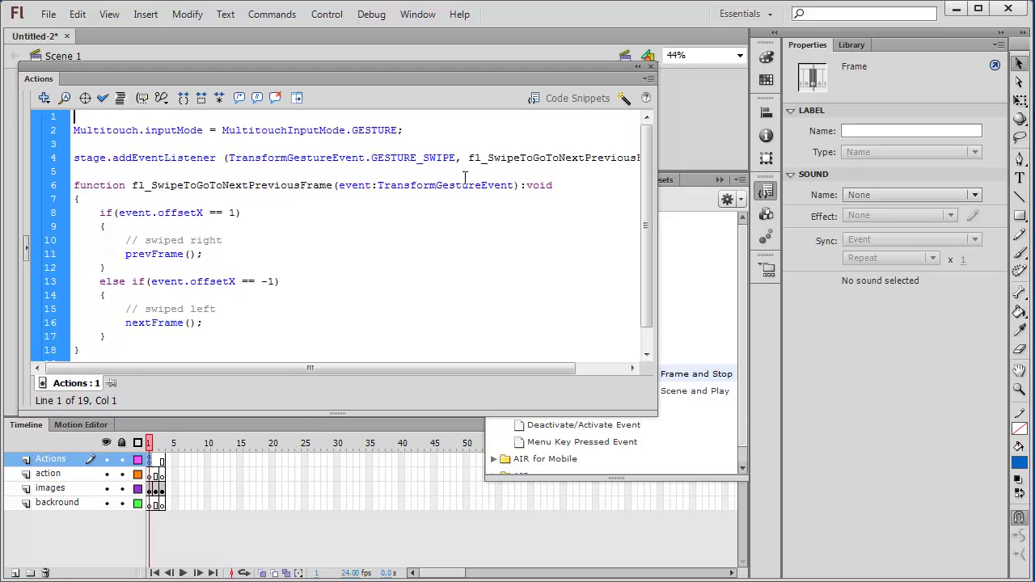
scroll(643, 203, down, 1)
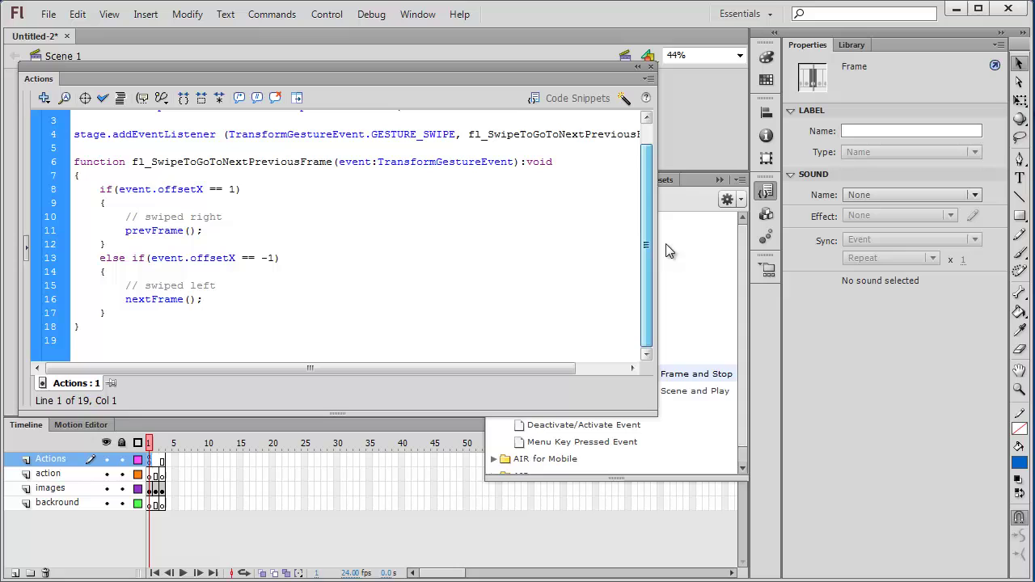
click(720, 179)
click(329, 322)
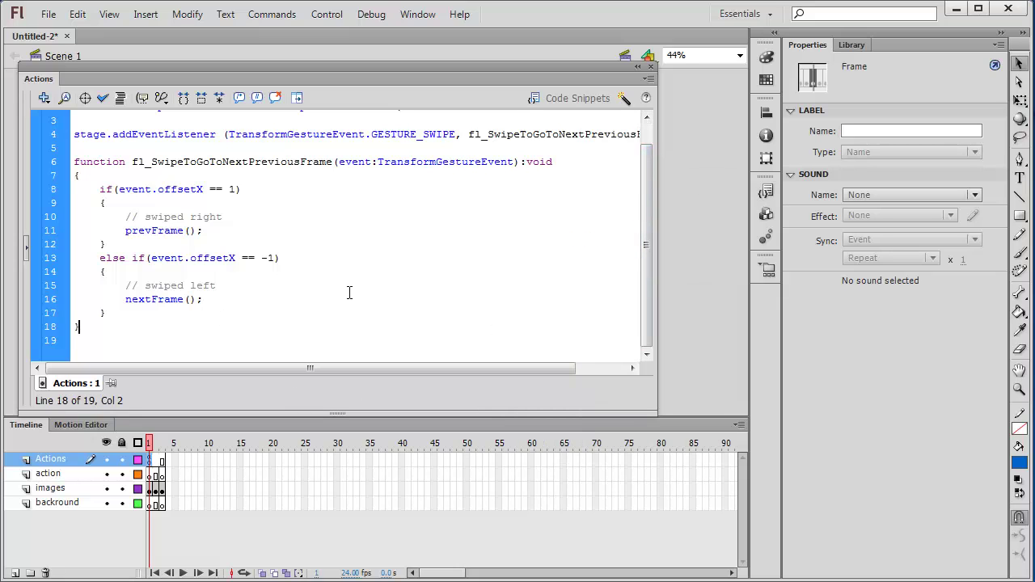
- Debug the movie in AIR Debug Launcher (Mobile), check the photos in the simulated app, and close it
click(372, 14)
mouse_move(384, 32)
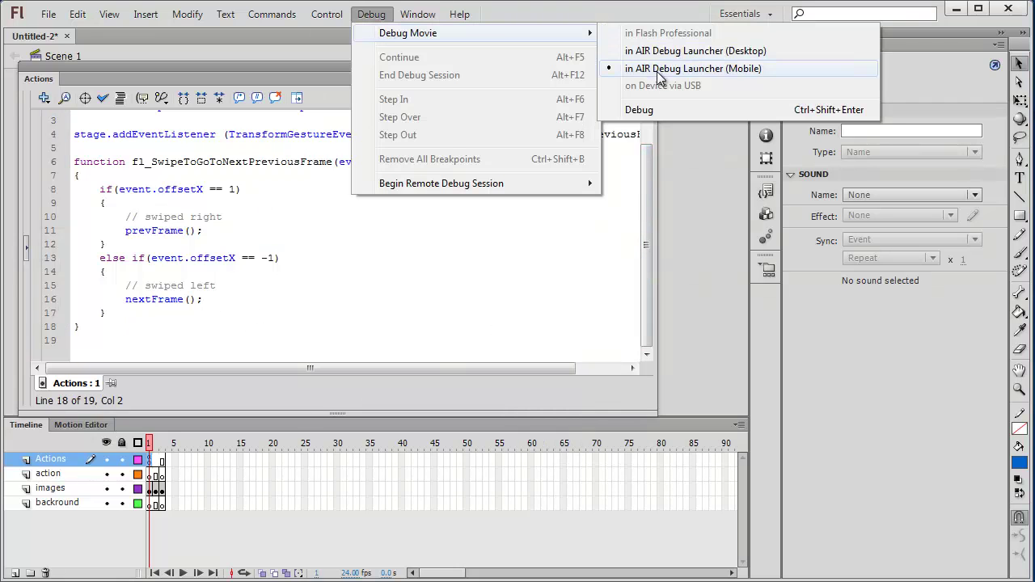
click(658, 71)
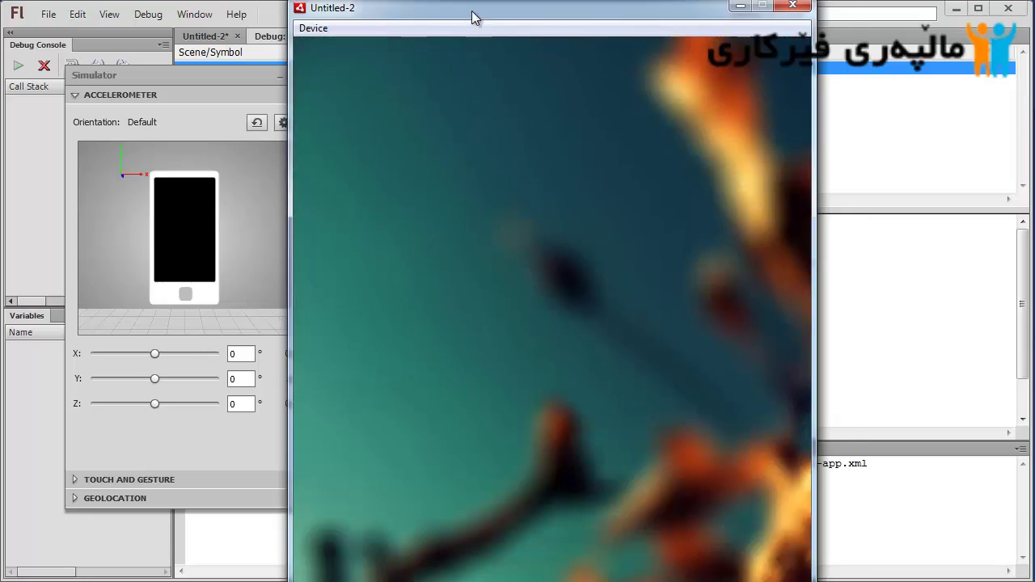
drag(474, 14, 500, 15)
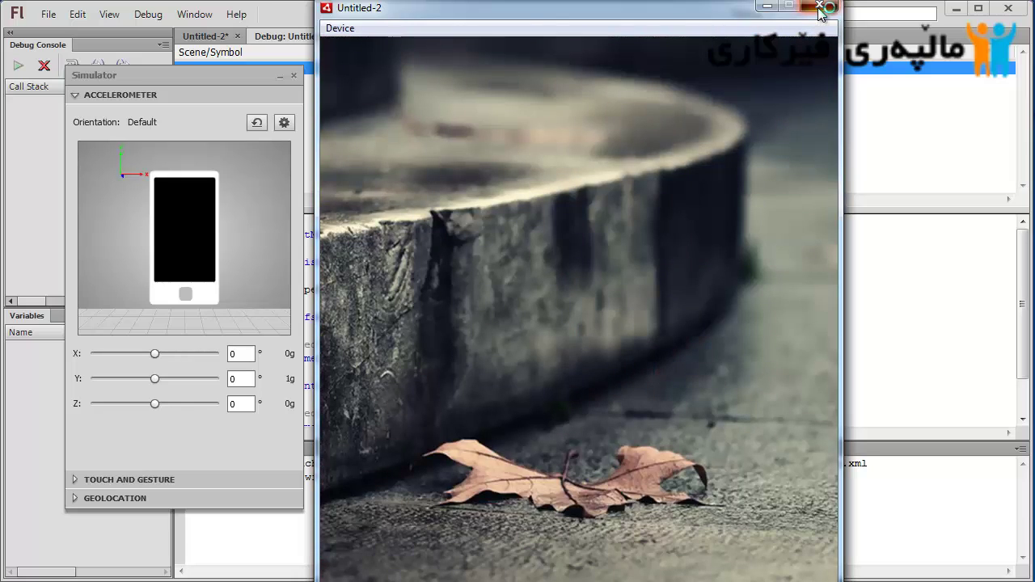
click(820, 10)
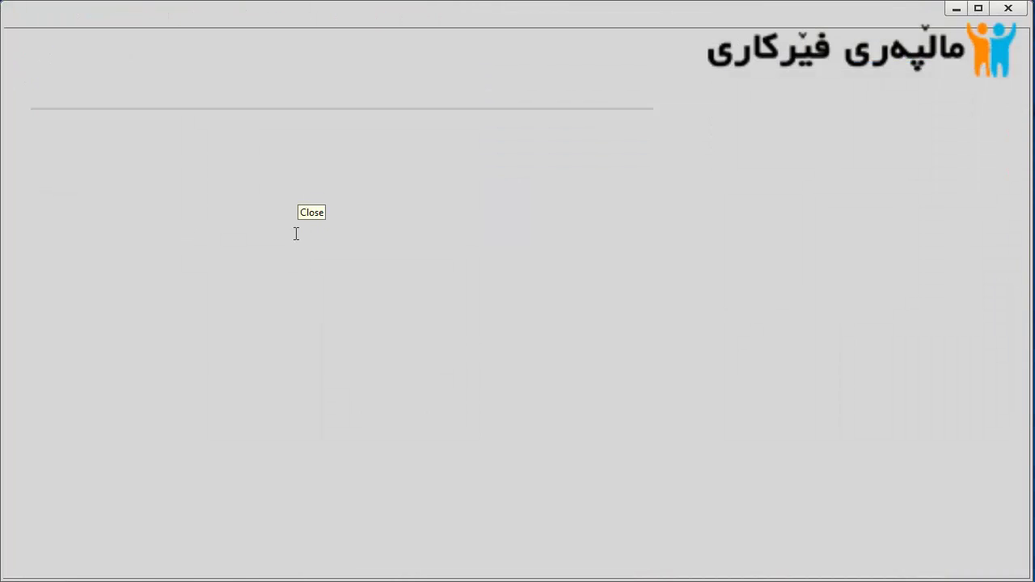
- Collapse the Actions window to an icon and place it beside the stage
scroll(154, 178, up, 1)
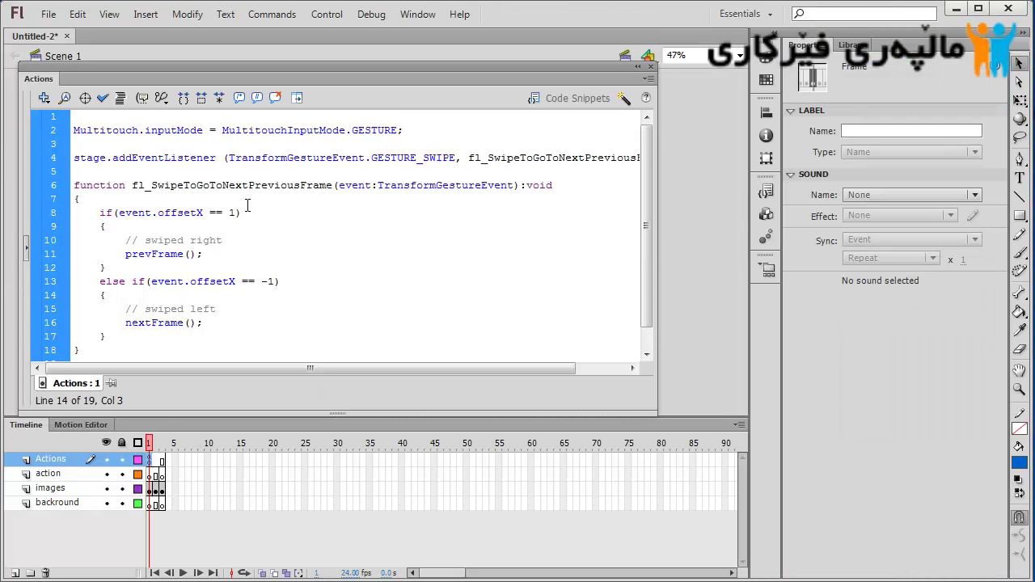
click(243, 240)
click(638, 67)
drag(48, 66, 99, 94)
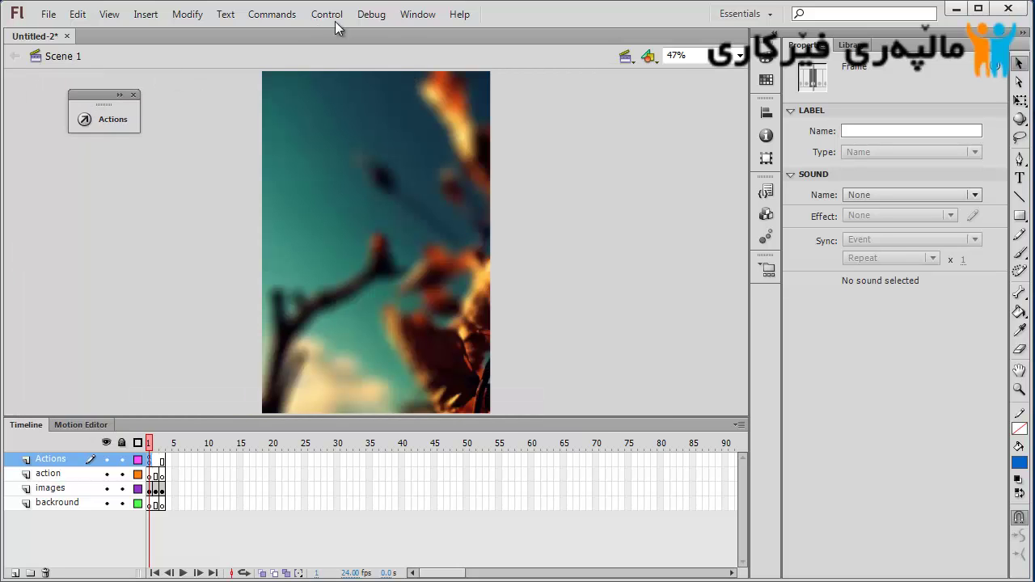
- Insert a stop(); statement followed by an empty line at the very start of the frame 1 swipe script
click(418, 14)
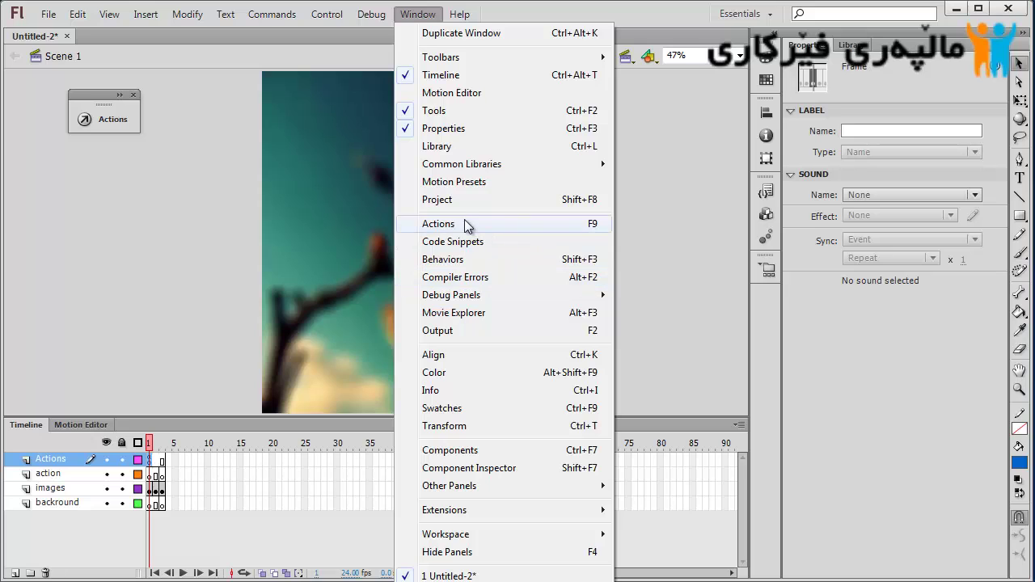
click(117, 111)
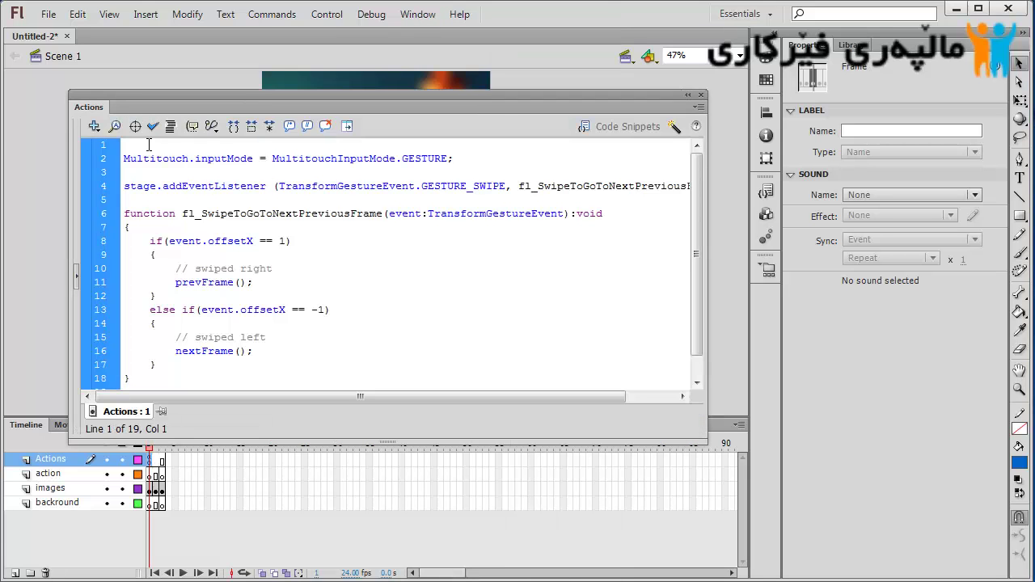
text(top)
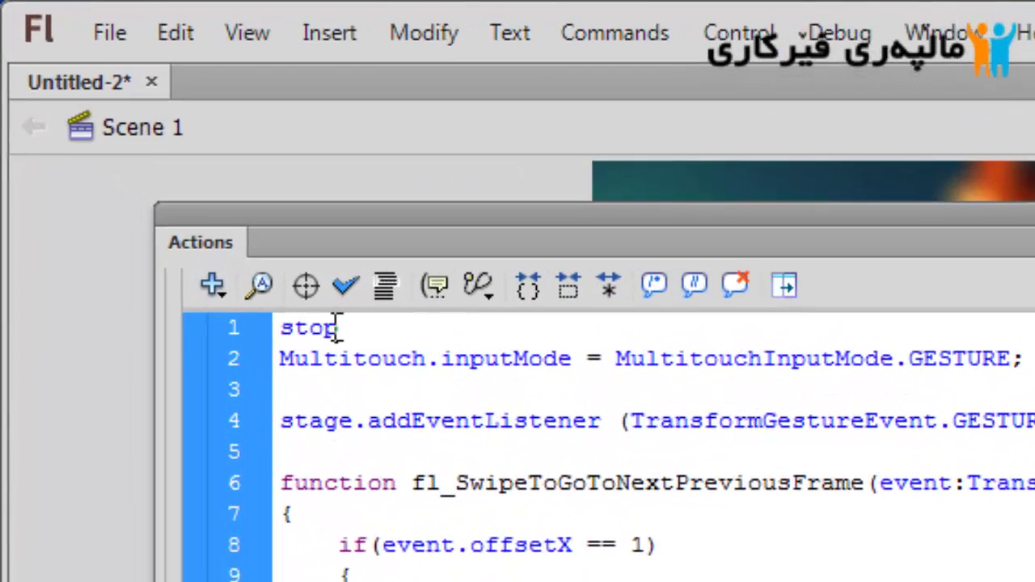
text(())
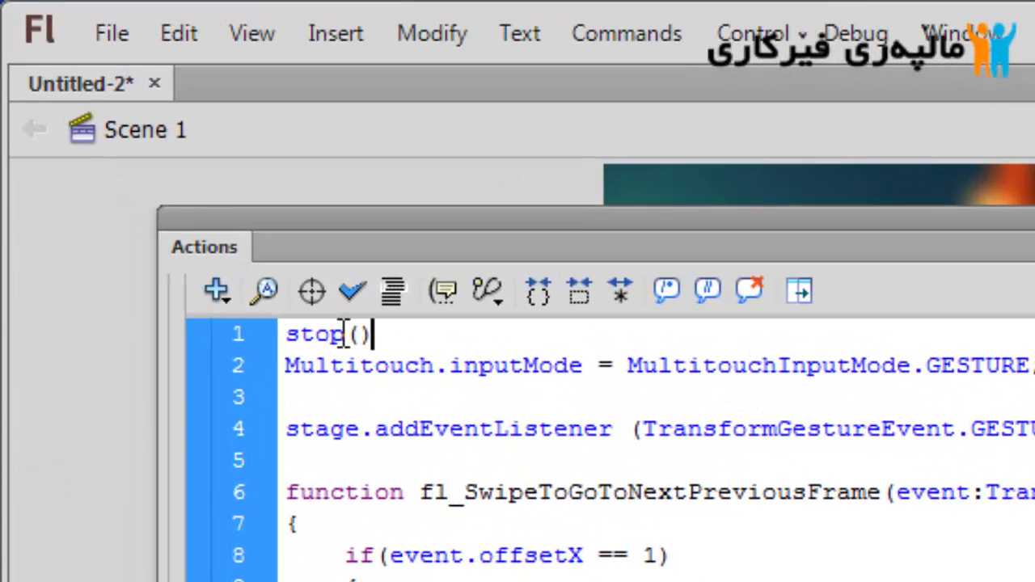
text(;)
key(Return)
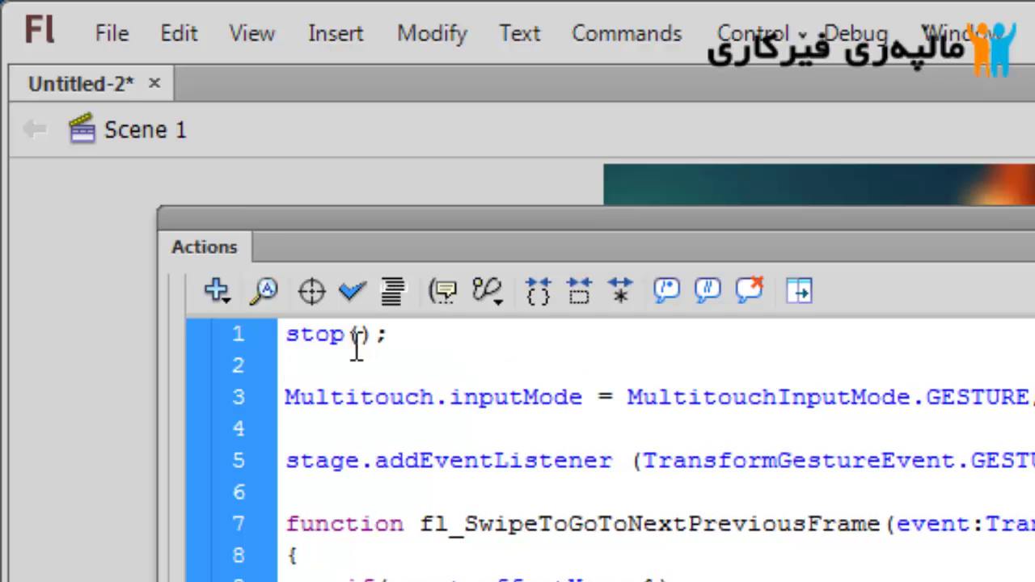
drag(415, 331, 238, 313)
click(340, 349)
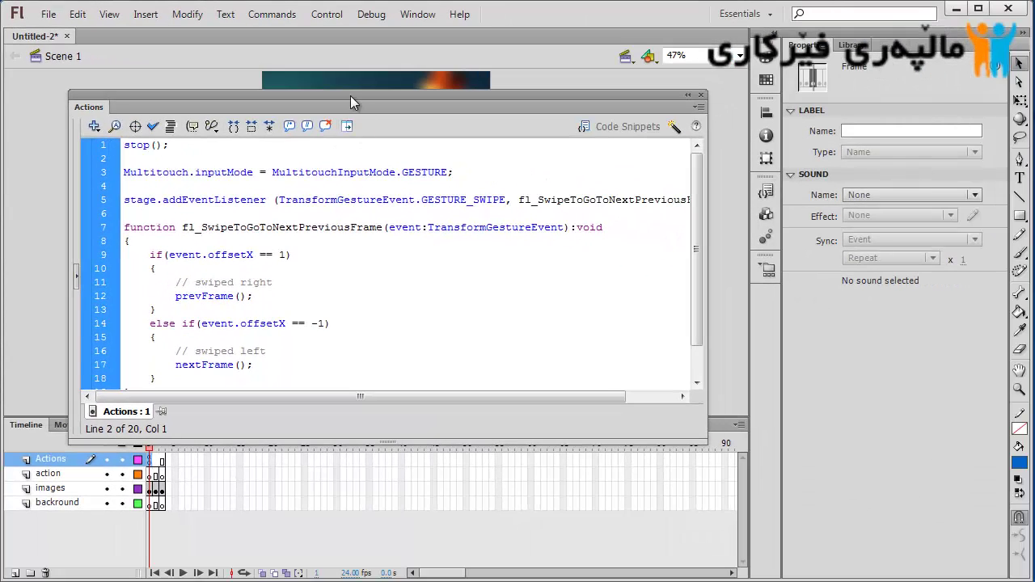
- Shift the Actions window closer to the stage's upper corner and collapse it to an icon
drag(350, 95, 309, 75)
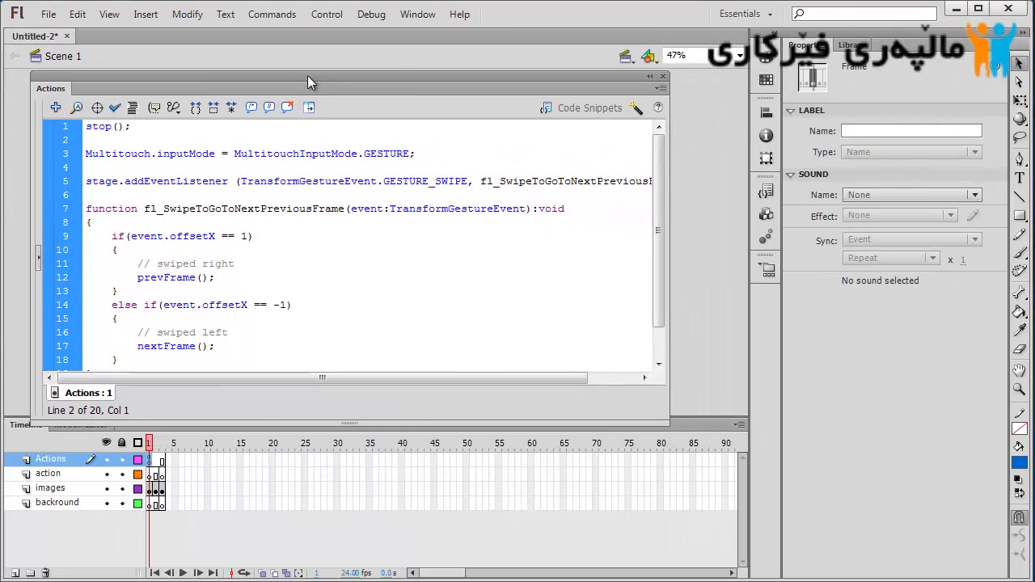
click(647, 73)
click(570, 253)
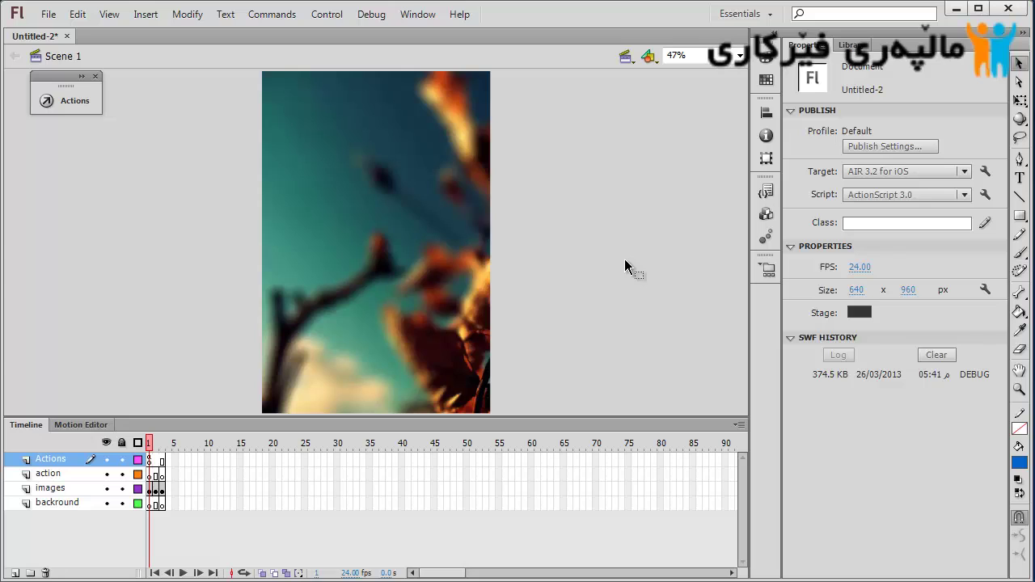
- Delete the redundant lowercase "action" layer, check the script on the Actions layer, and collapse the code window again
click(65, 477)
click(45, 572)
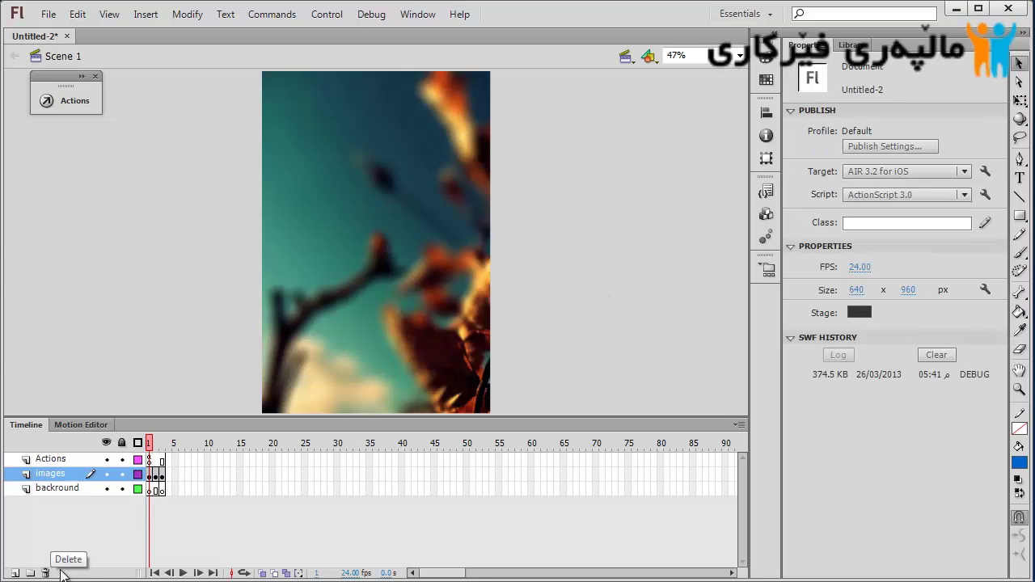
click(51, 459)
click(78, 81)
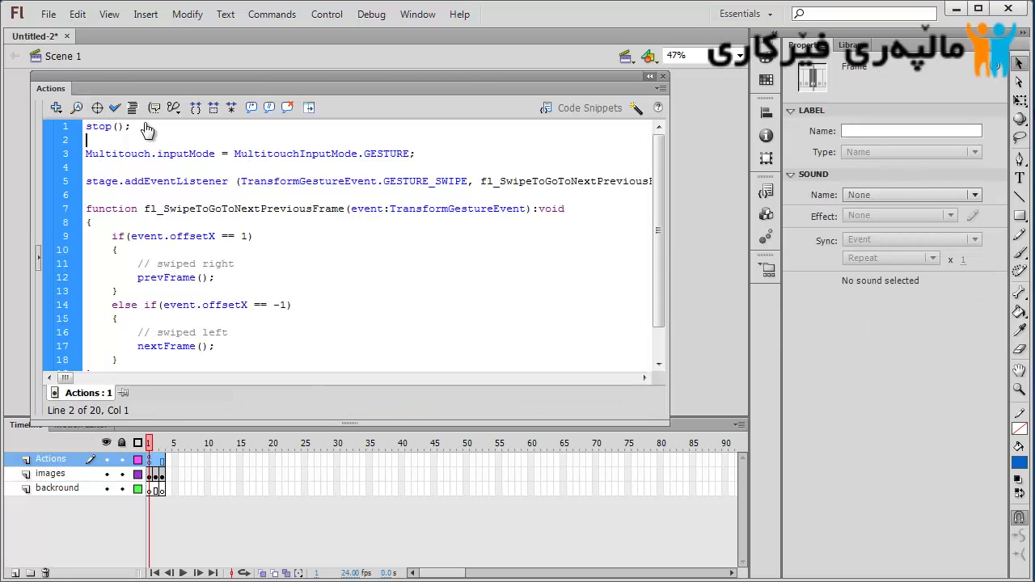
click(650, 76)
click(609, 206)
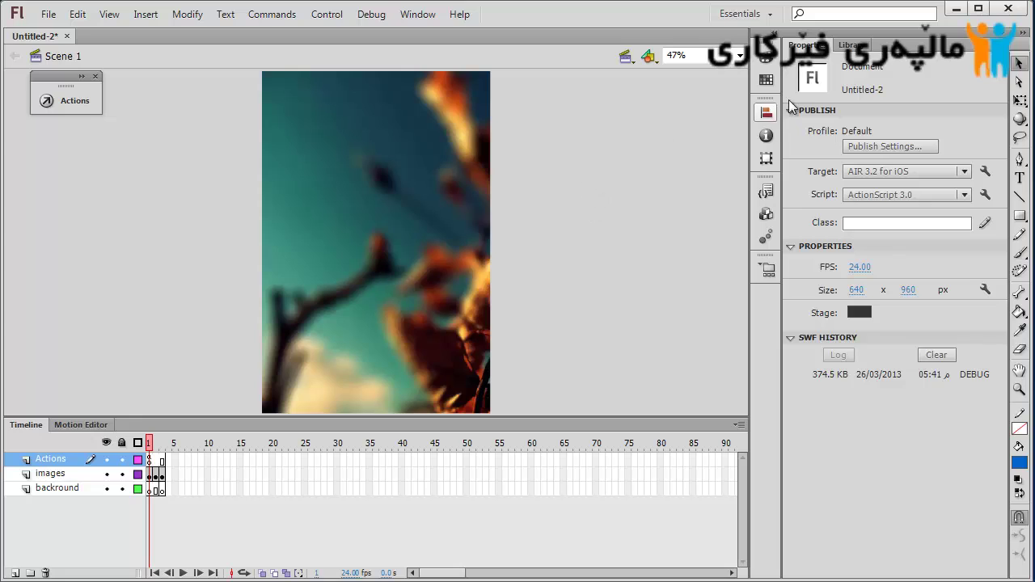
- Debug the movie in the mobile simulator and set its touch and gesture mode to Swipe
click(373, 15)
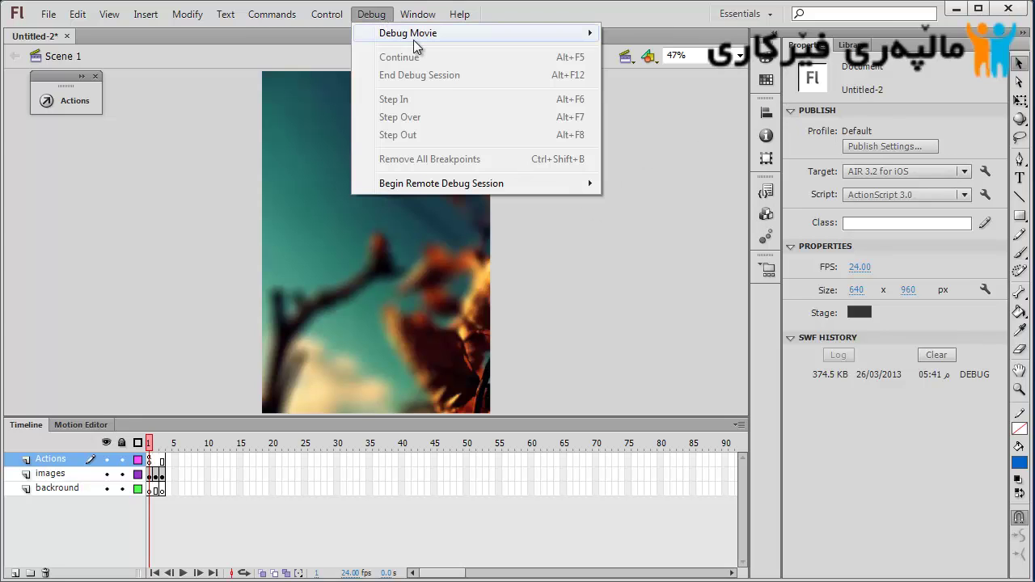
mouse_move(413, 36)
click(669, 69)
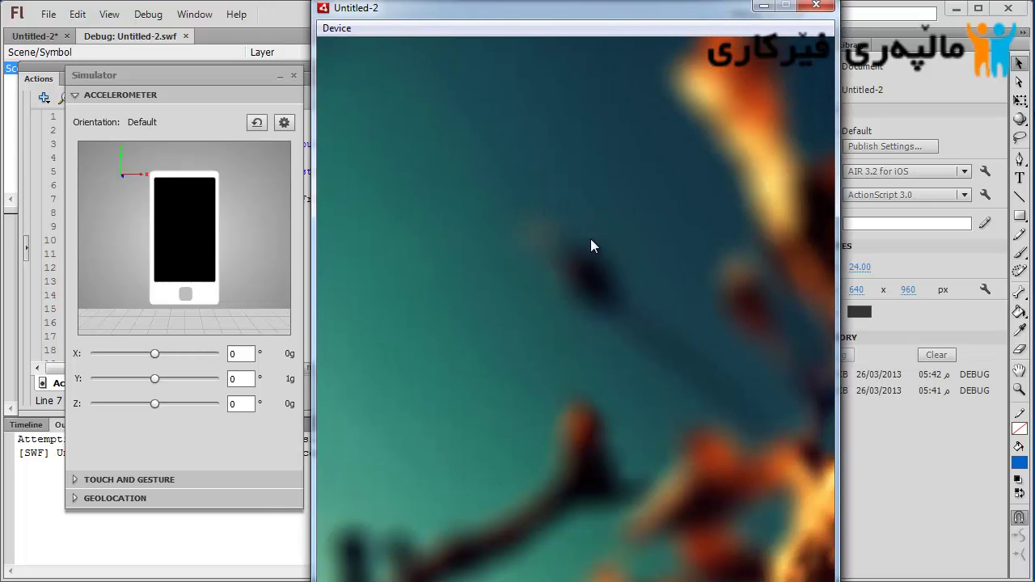
drag(152, 80, 105, 73)
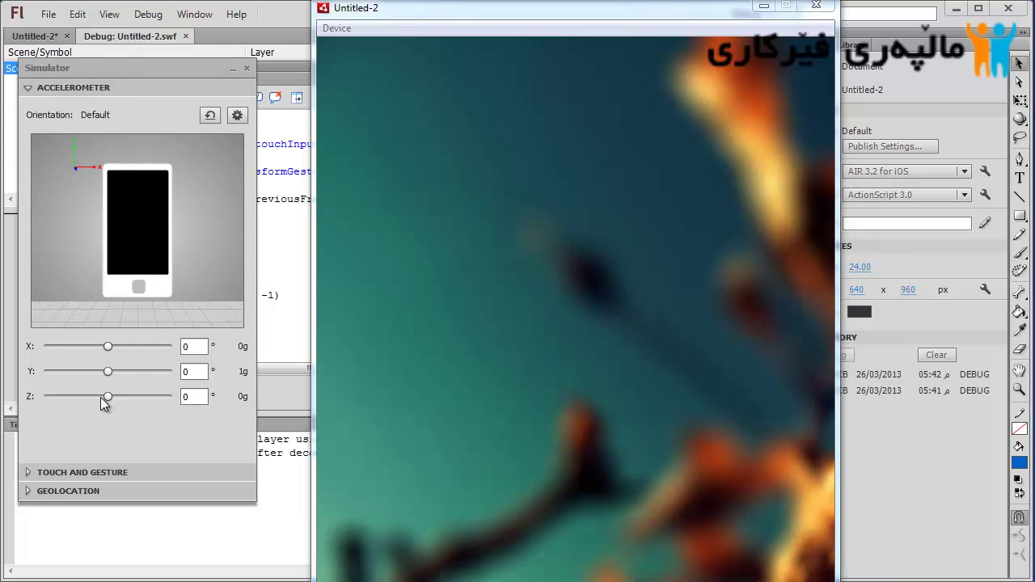
click(89, 473)
click(53, 135)
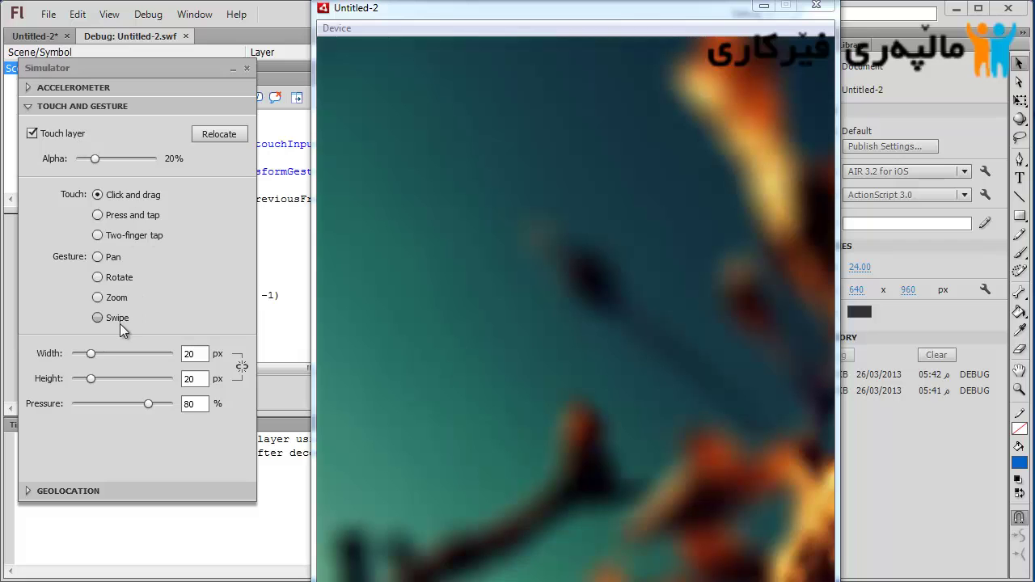
click(99, 320)
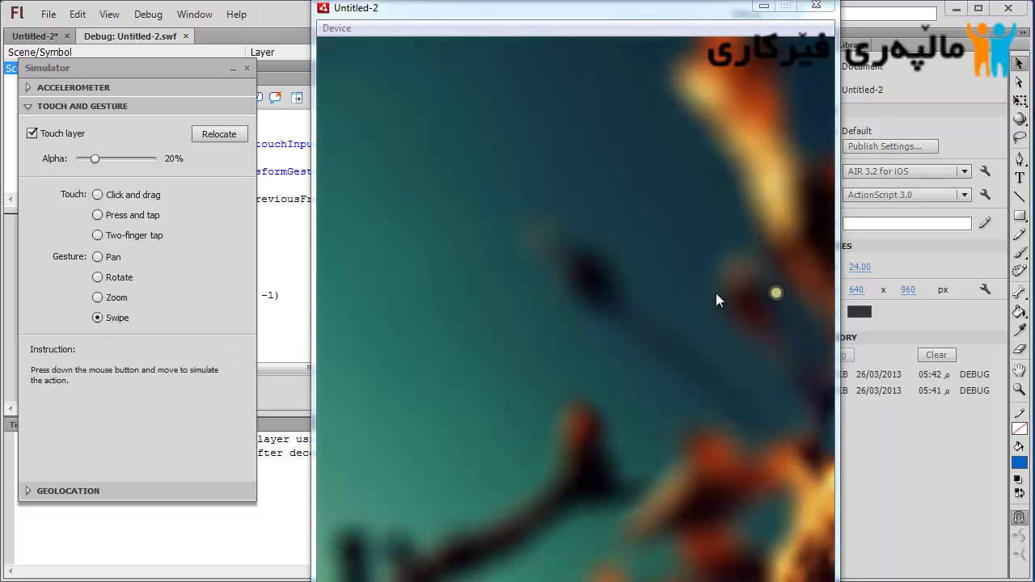
- Swipe forwards and backwards through the photos in the simulated app and close it
drag(716, 294, 397, 301)
drag(674, 296, 727, 302)
drag(374, 314, 791, 308)
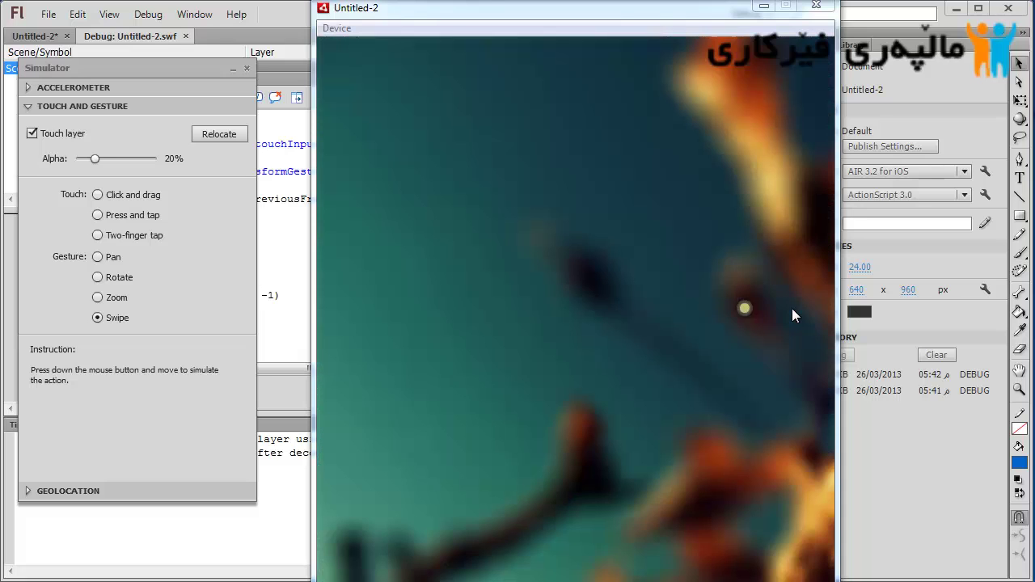
click(818, 7)
key(ctrl+Return)
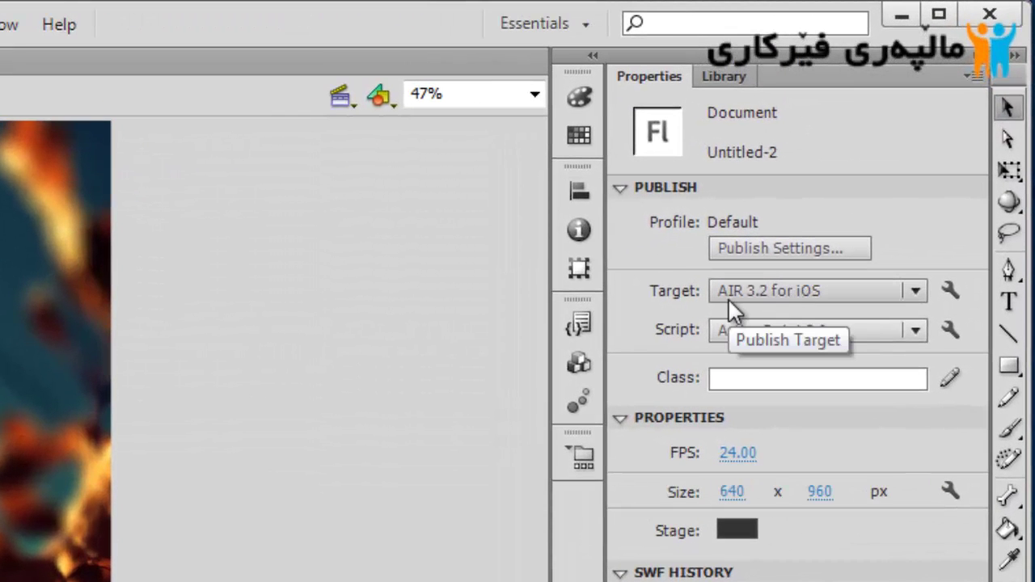
- Look through the available publish targets and the AIR for iOS settings, leaving both unchanged
click(834, 293)
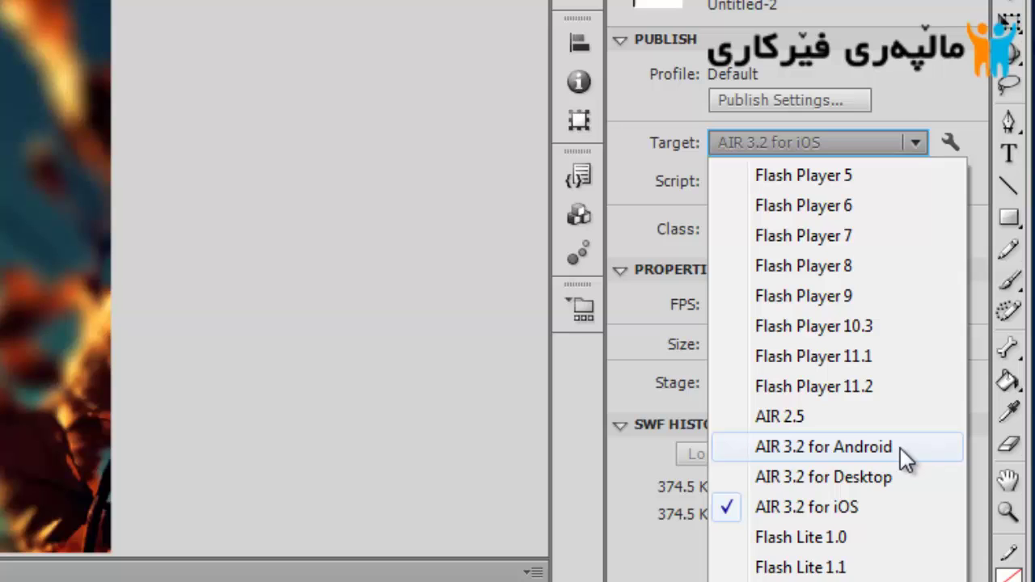
click(675, 157)
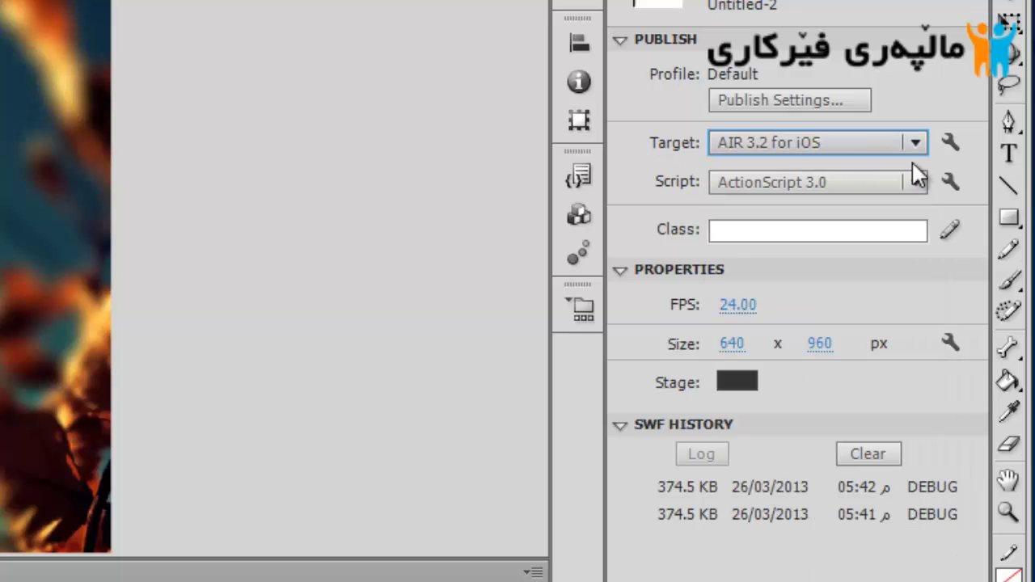
click(950, 144)
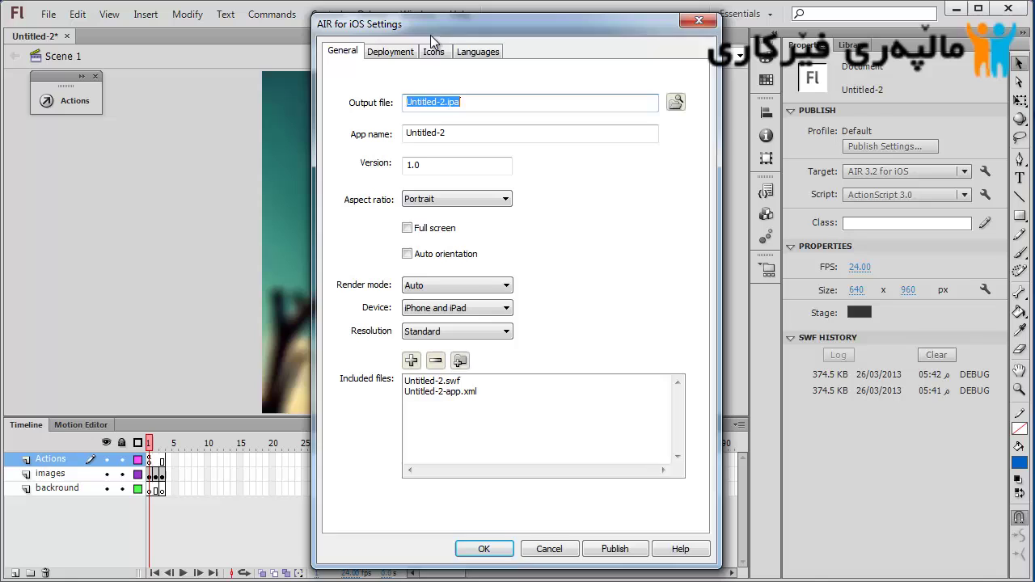
drag(431, 38, 529, 35)
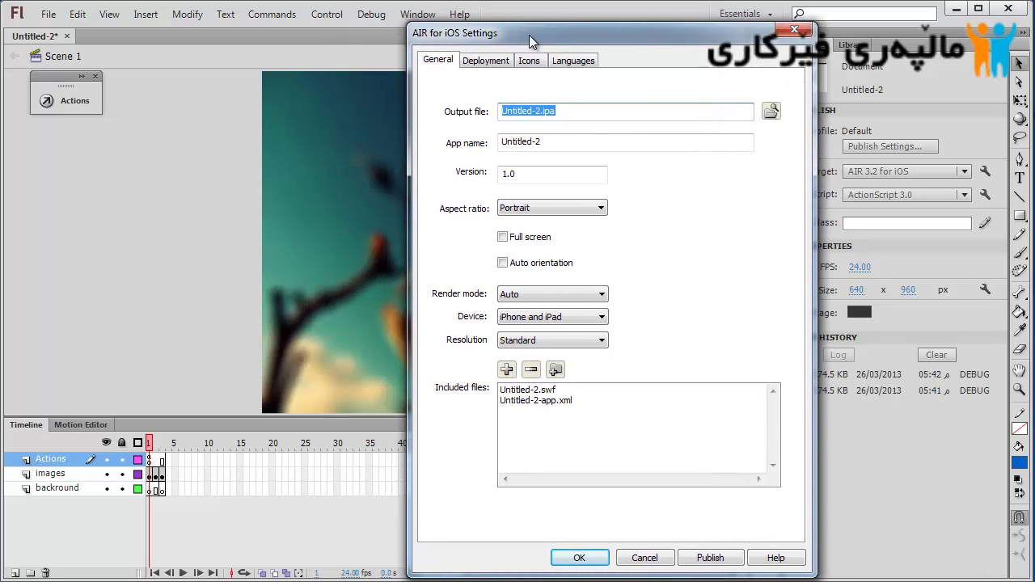
click(794, 30)
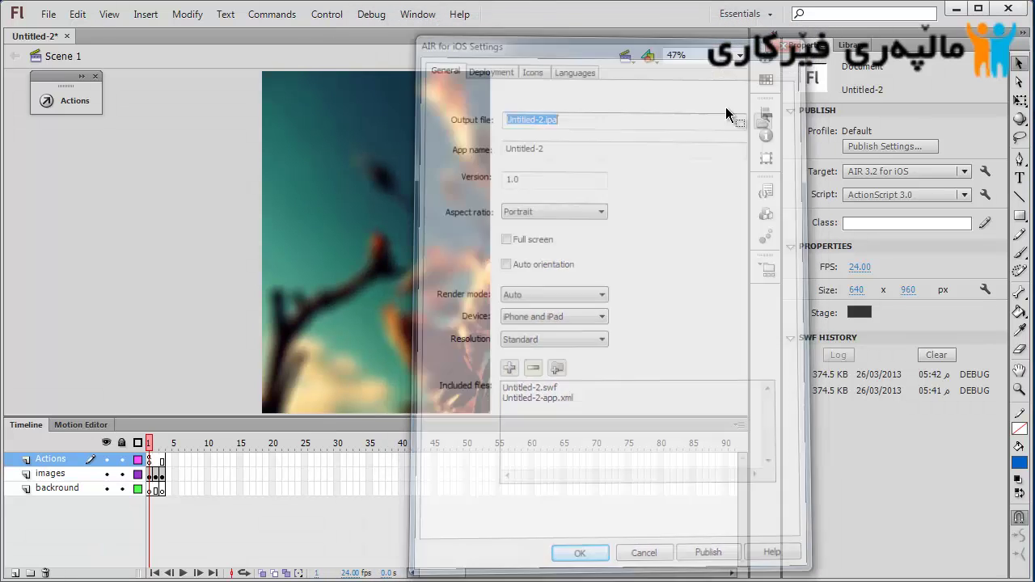
- Start saving the document under a new name and create and open a Malpary Ferkari folder in the Documents library
click(49, 13)
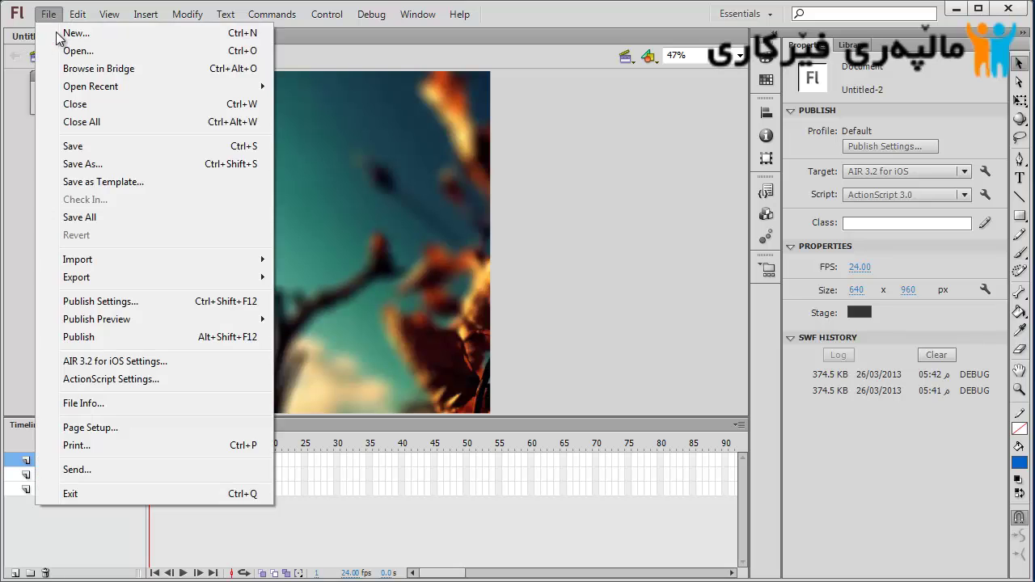
click(131, 166)
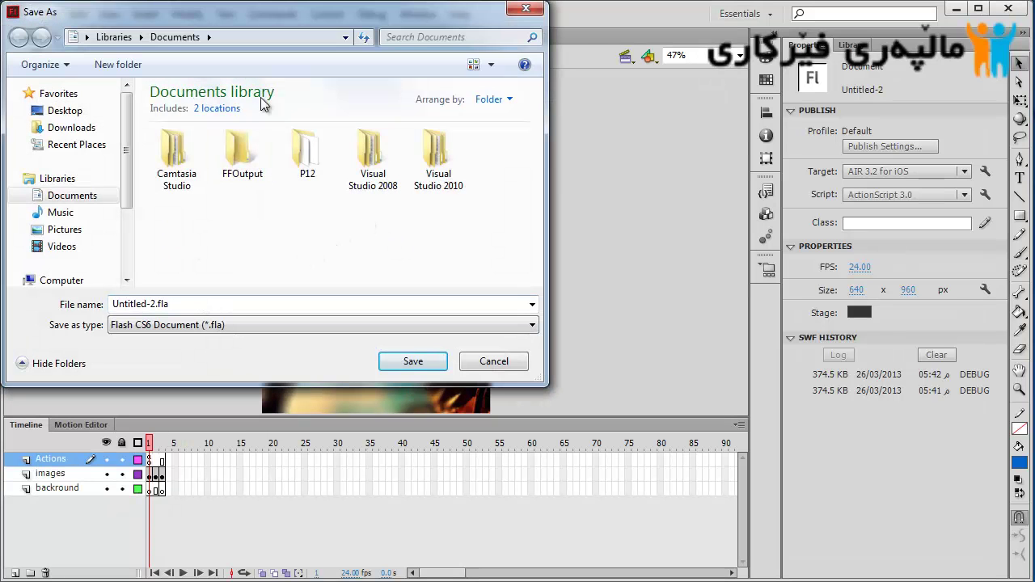
click(118, 65)
text(F)
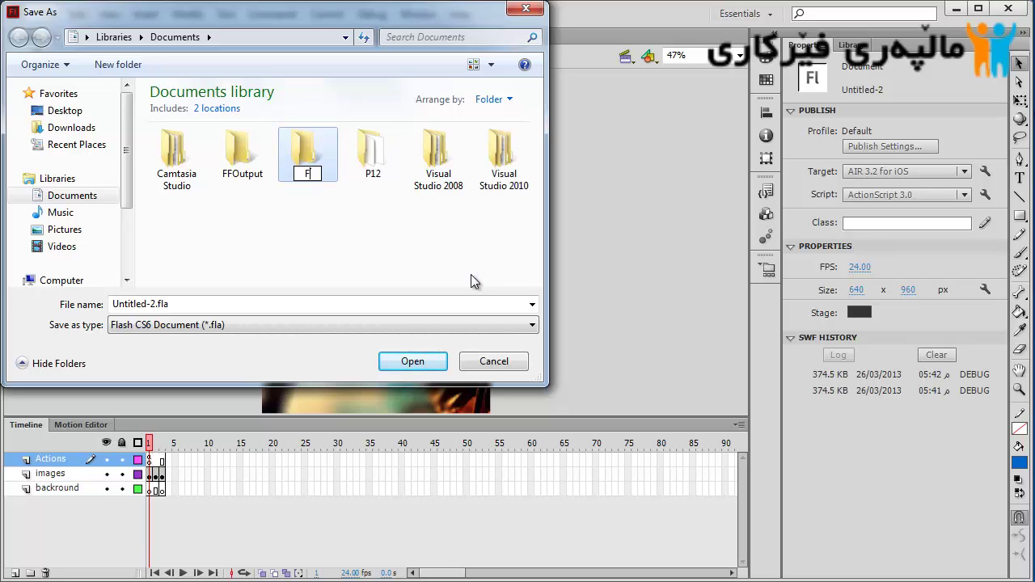
text(erkari)
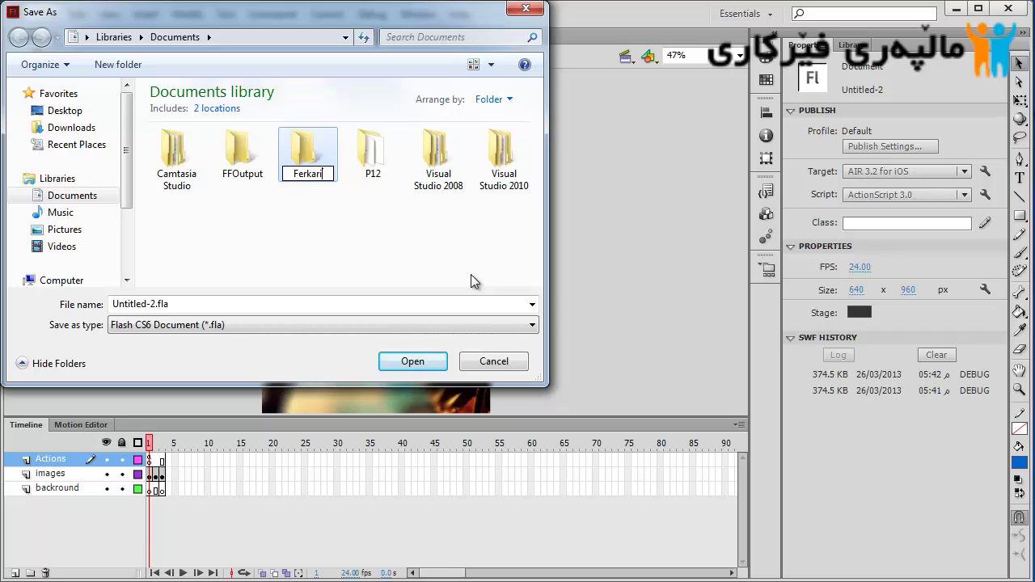
key(ctrl+a)
key(ctrl+c)
key(BackSpace)
text(Malpary)
key(ctrl+v)
key(ctrl+a)
key(ctrl+c)
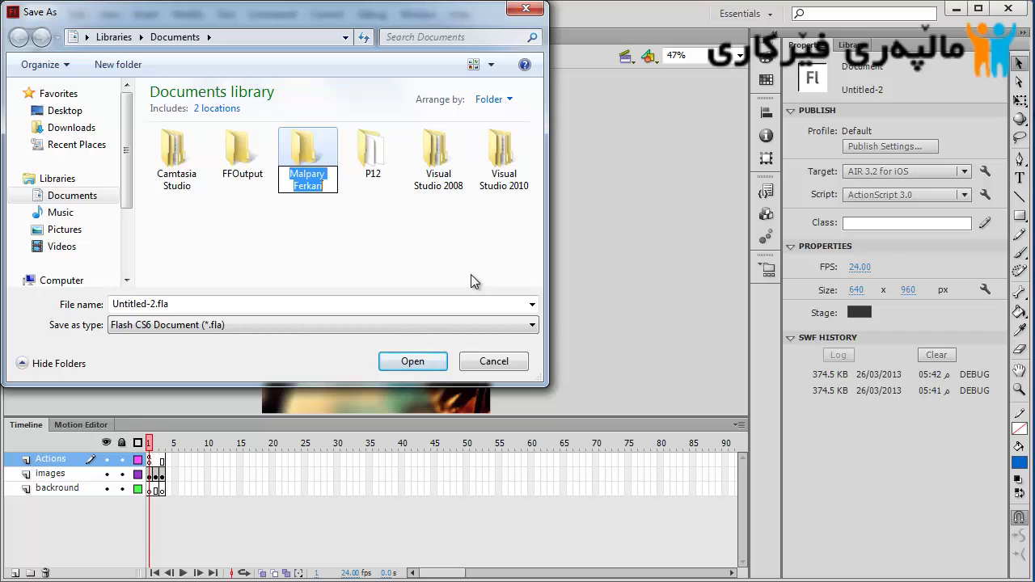
click(329, 168)
double_click(328, 171)
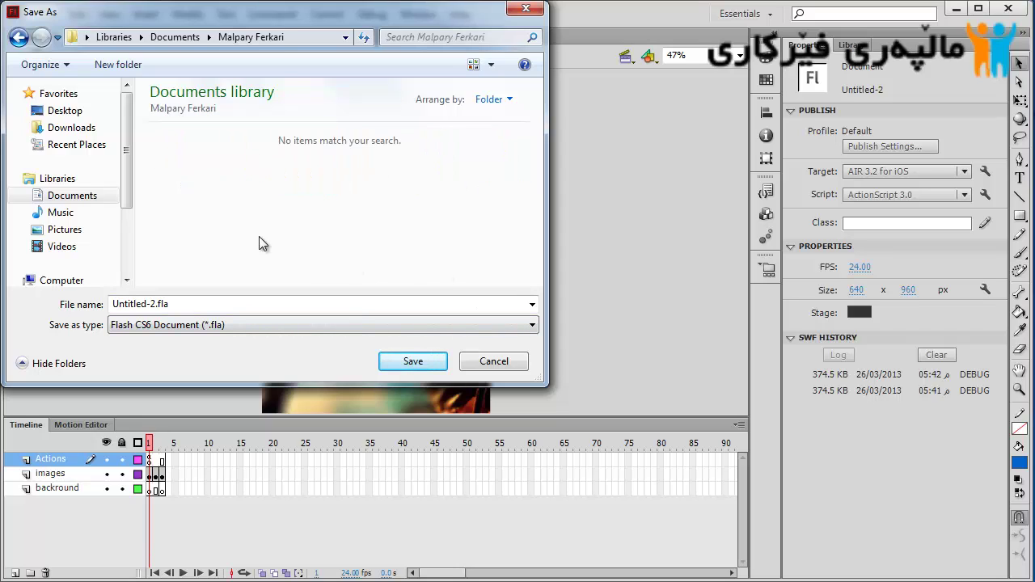
- Save the document as Malpary Ferkari.fla in the Malpary Ferkari folder
click(154, 304)
click(154, 304)
double_click(154, 304)
key(ctrl+v)
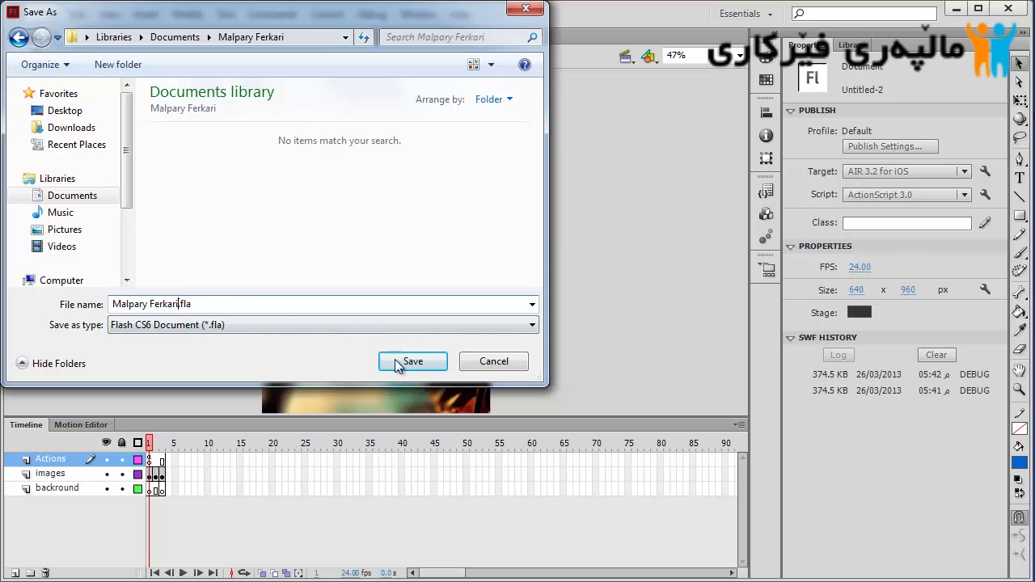
click(401, 360)
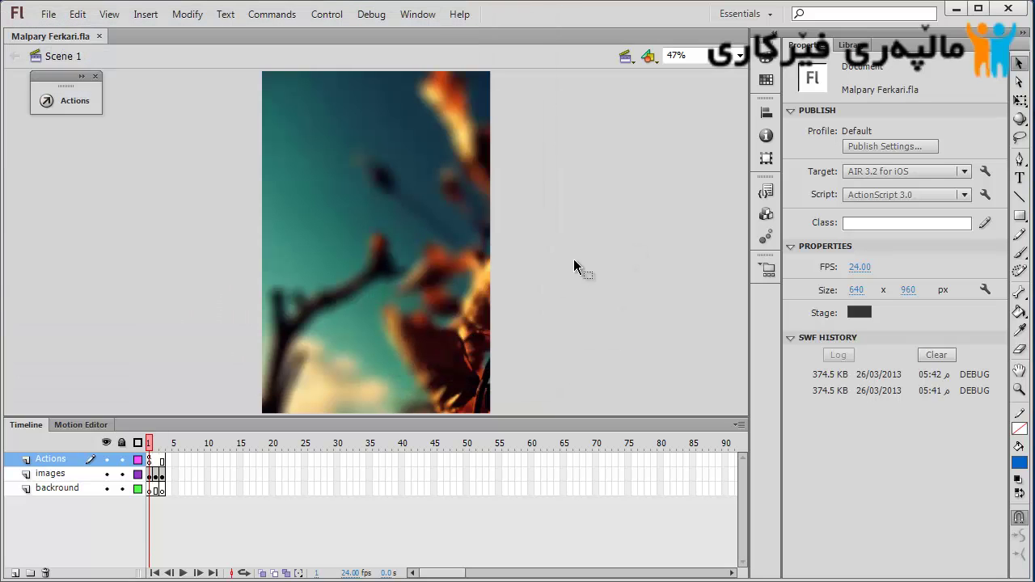
- Open the AIR for iOS settings and review the output file, app name and version values
click(982, 177)
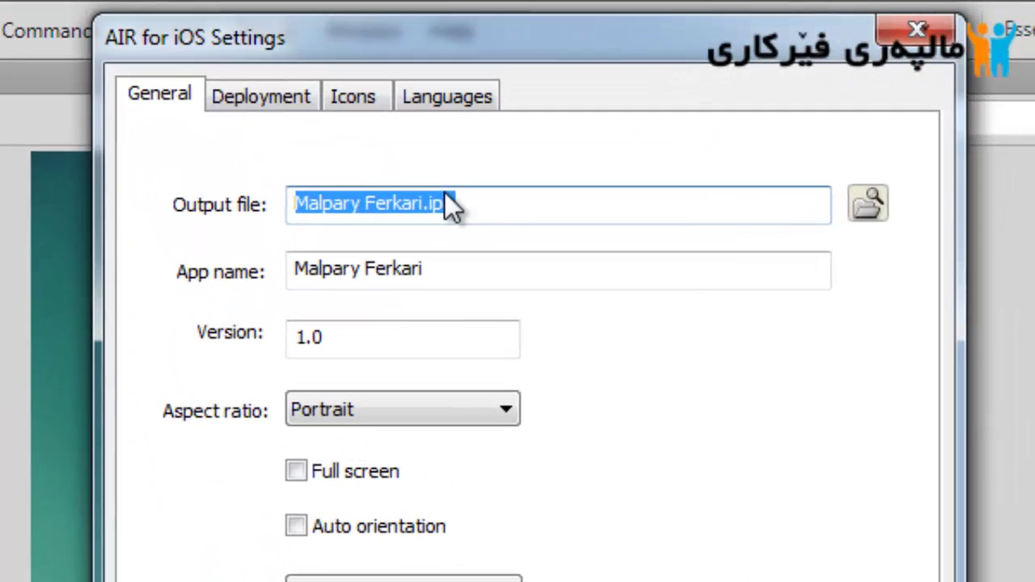
click(483, 103)
drag(460, 216, 437, 232)
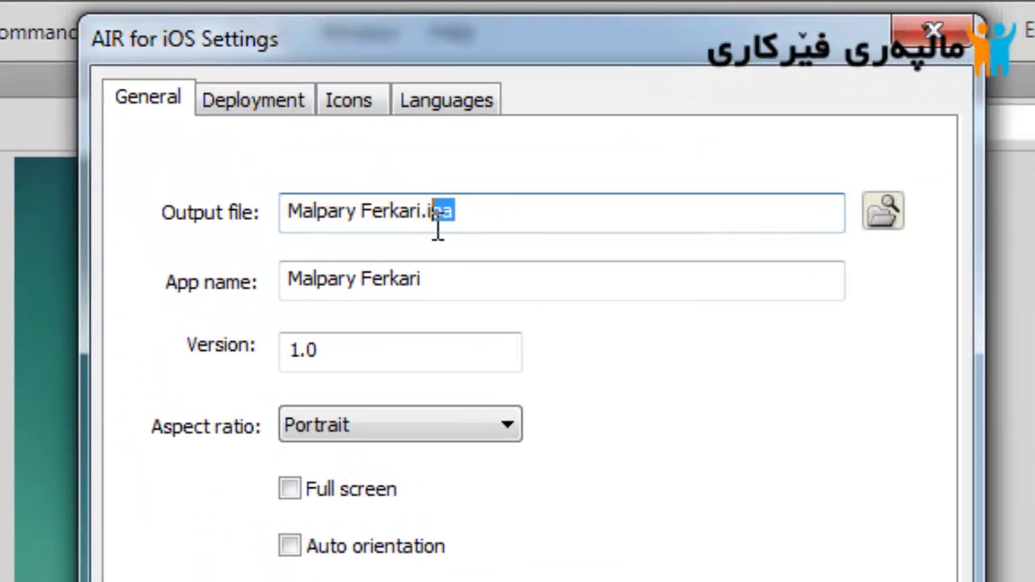
click(433, 279)
drag(506, 283, 221, 292)
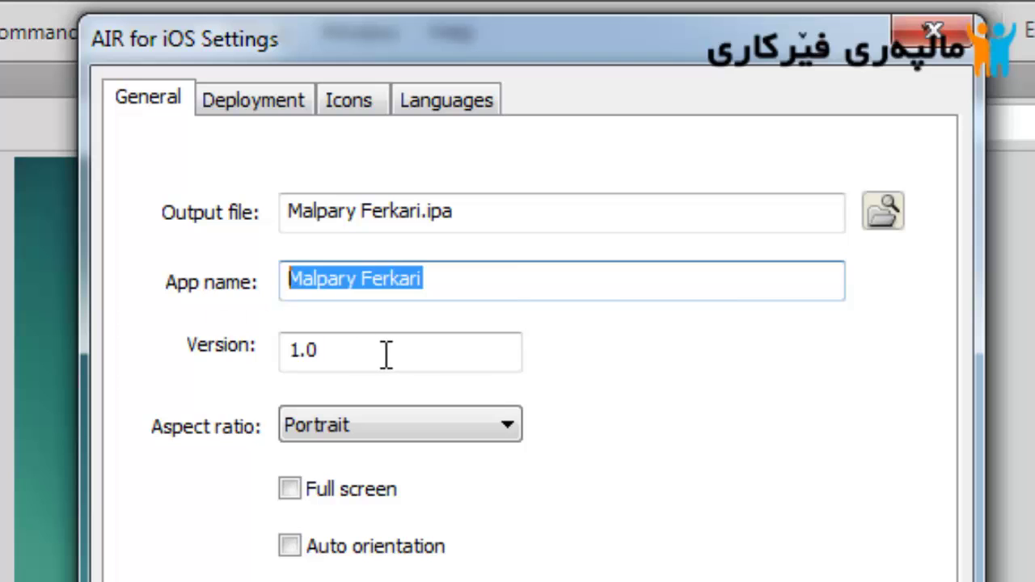
click(383, 353)
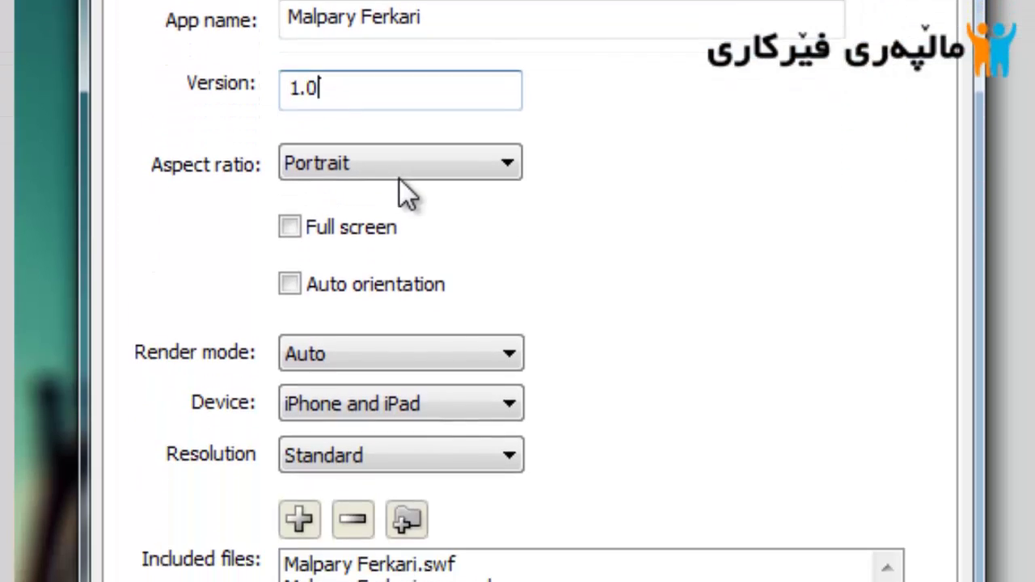
- Enable the full screen option and leave auto orientation off for the iOS app
click(342, 115)
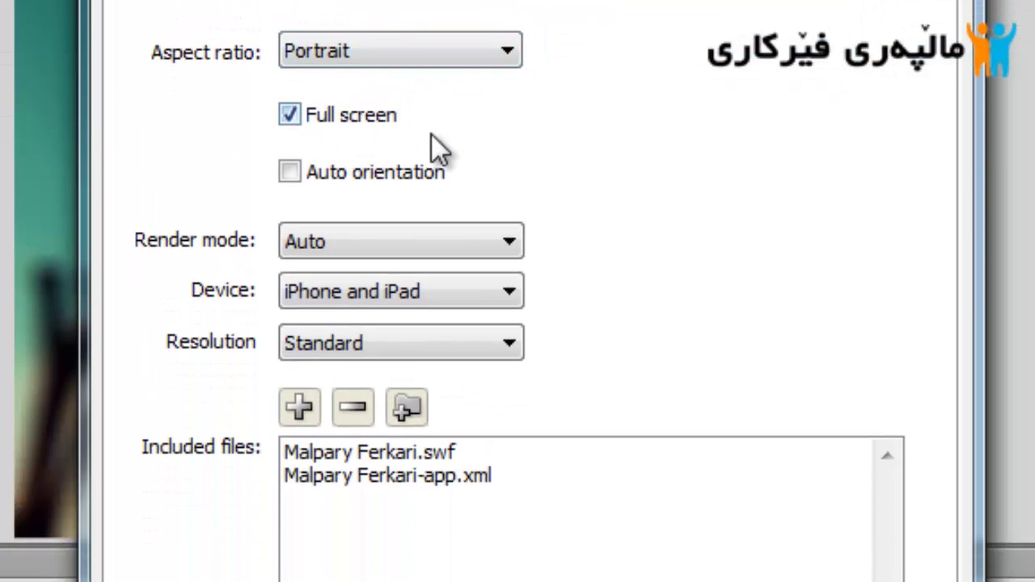
click(339, 118)
click(373, 173)
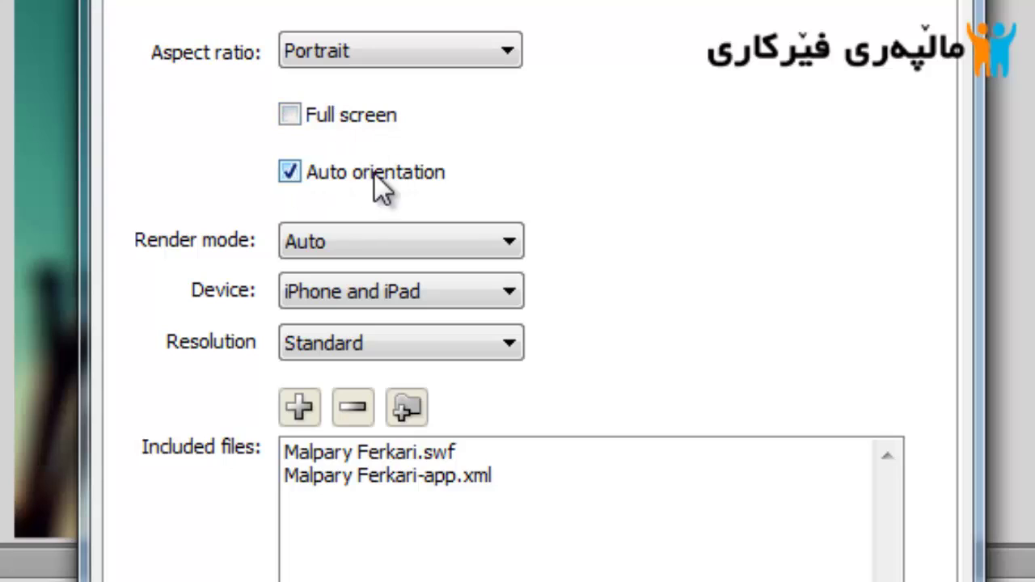
click(372, 130)
click(323, 176)
click(329, 171)
click(329, 171)
- Choose iPhone and iPad as the device, with Standard resolution and Portrait aspect ratio
click(412, 296)
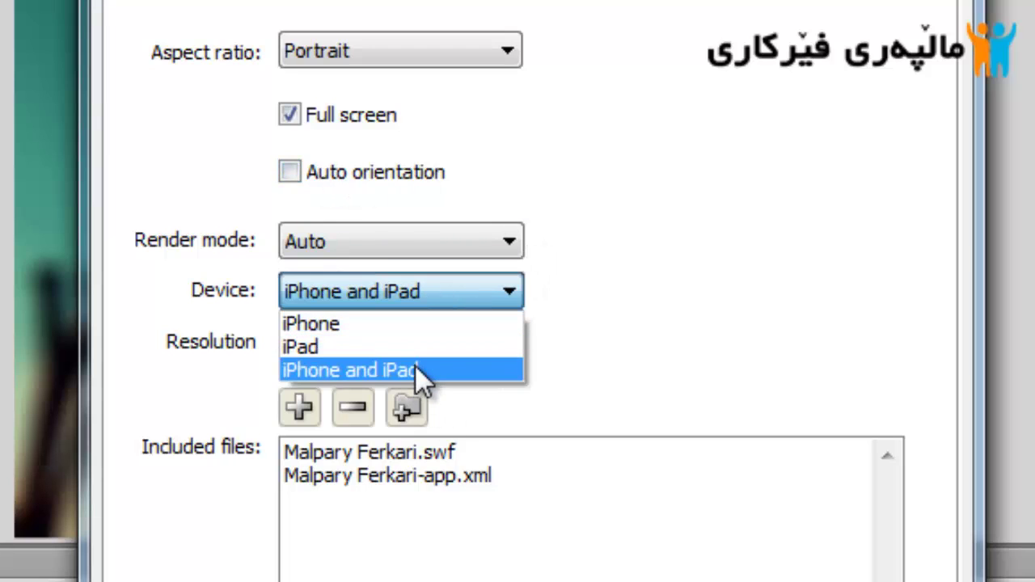
click(417, 369)
click(460, 346)
click(457, 343)
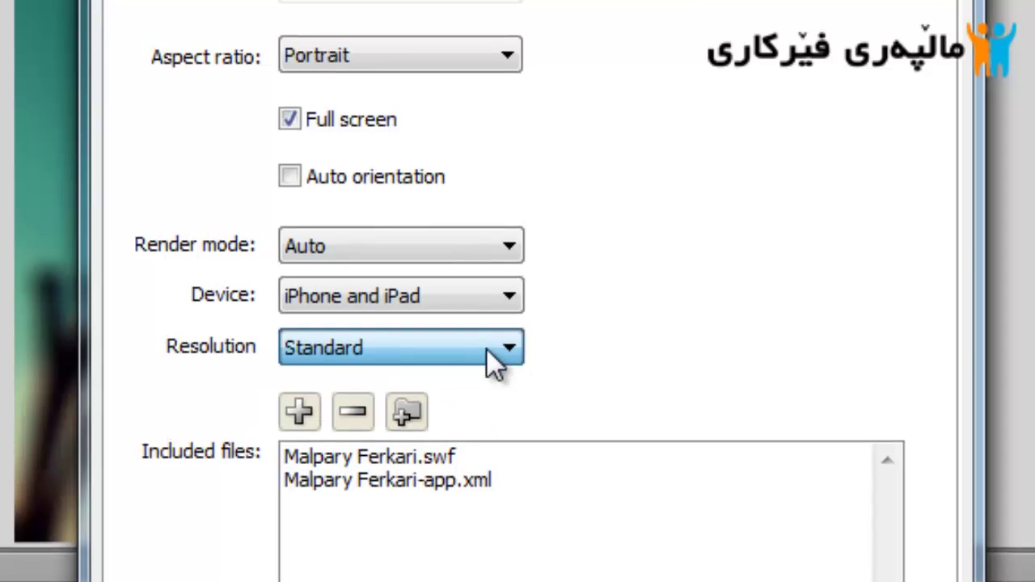
scroll(258, 108, up, 1)
click(397, 77)
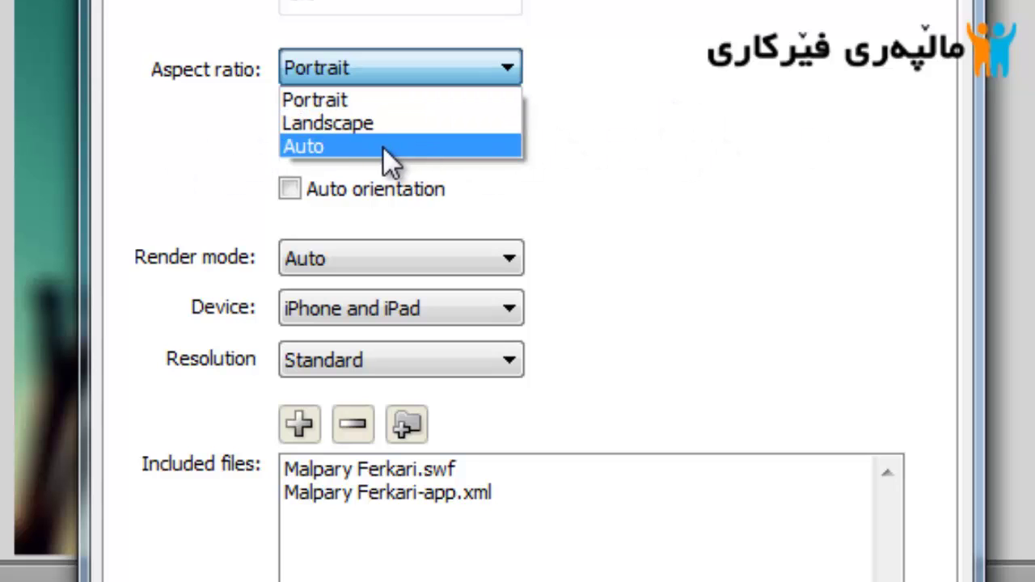
click(383, 96)
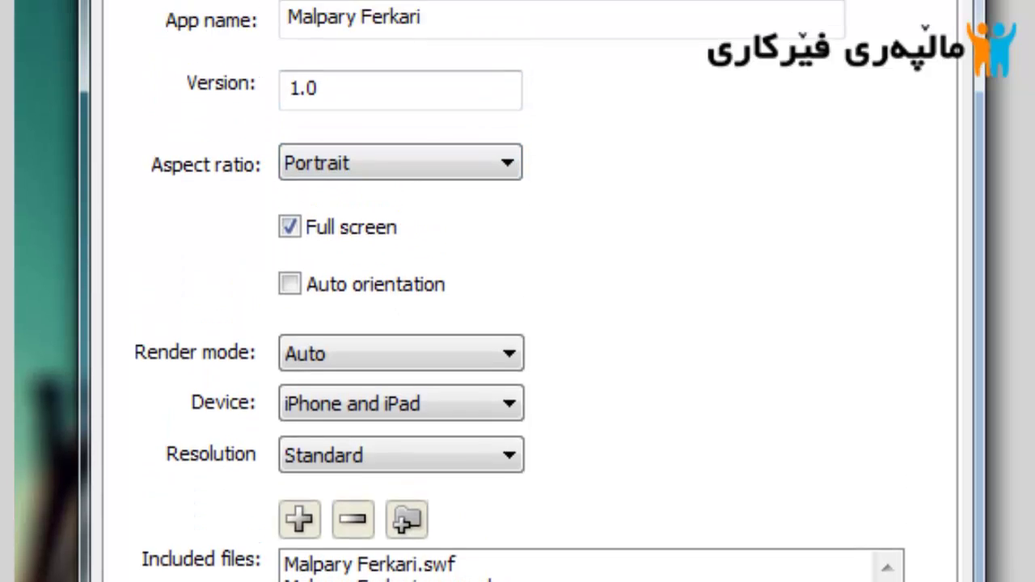
- In the deployment settings, load mycert.p12 from the P12 folder in the Documents library as the iOS certificate
click(235, 24)
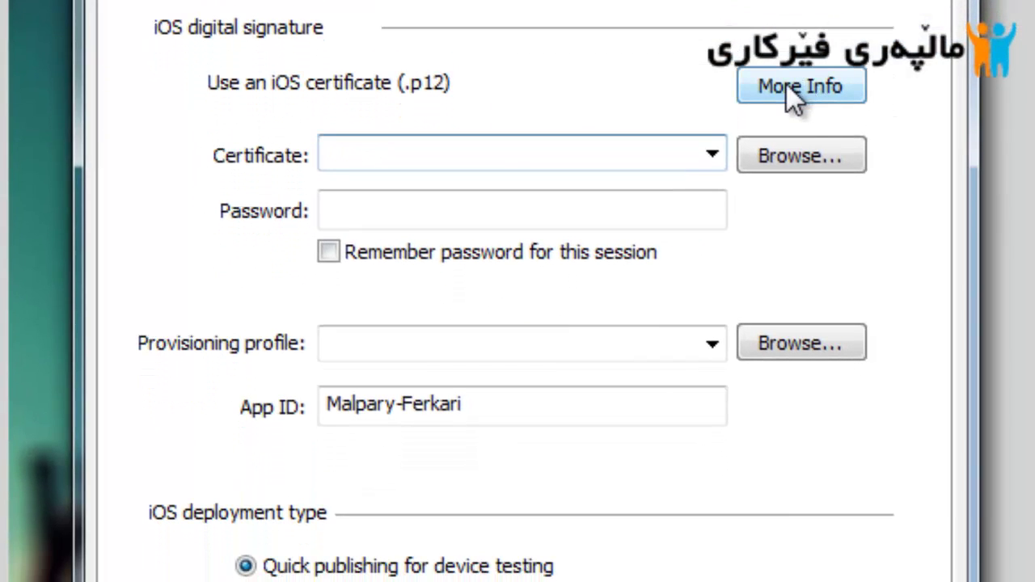
click(783, 85)
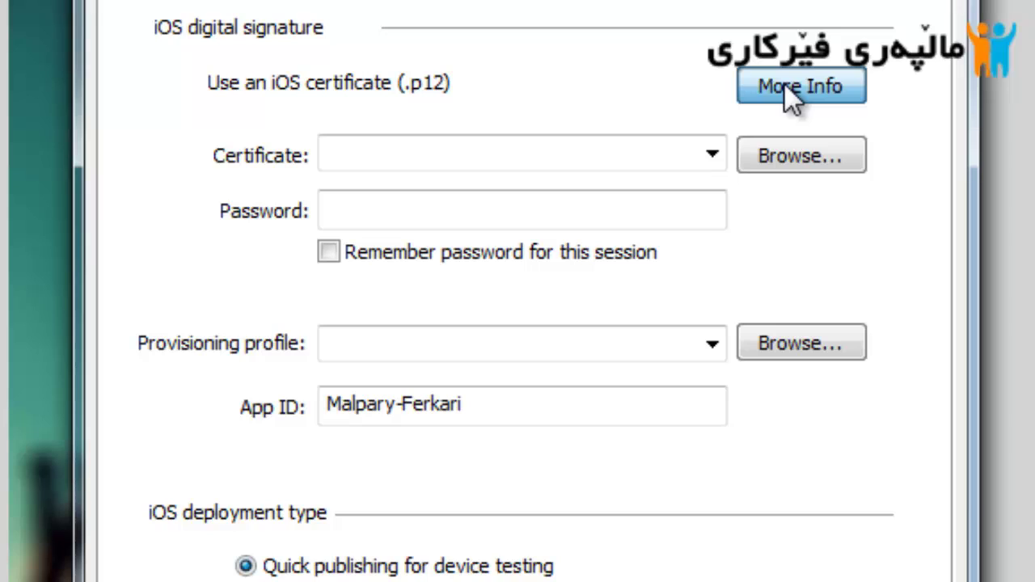
click(598, 159)
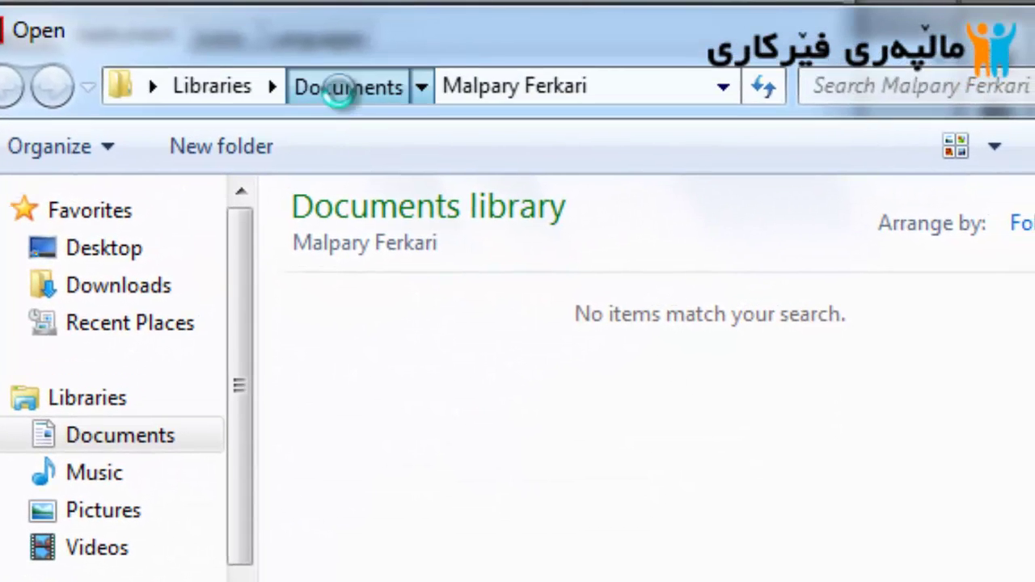
click(339, 87)
click(798, 335)
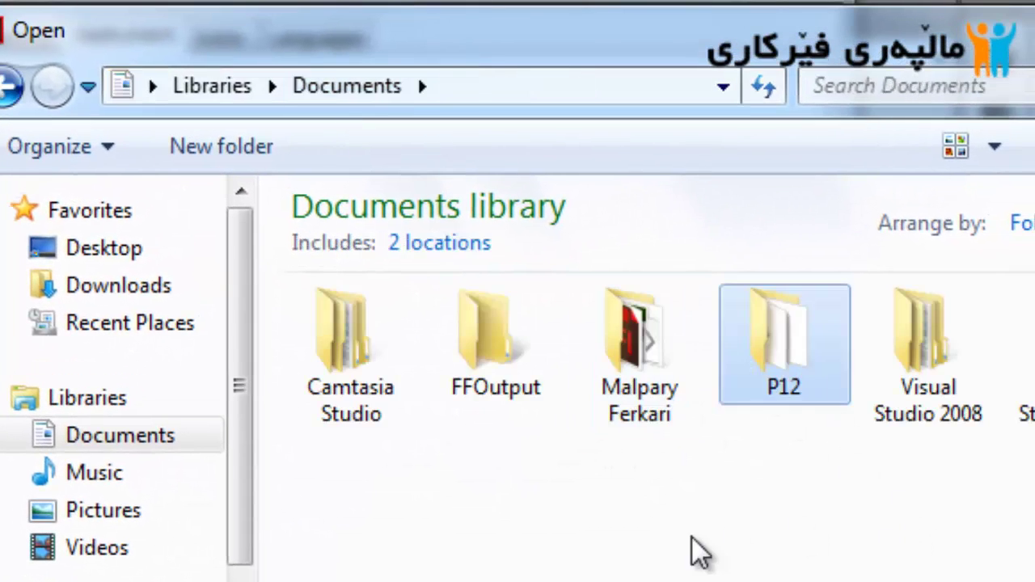
key(Return)
click(534, 374)
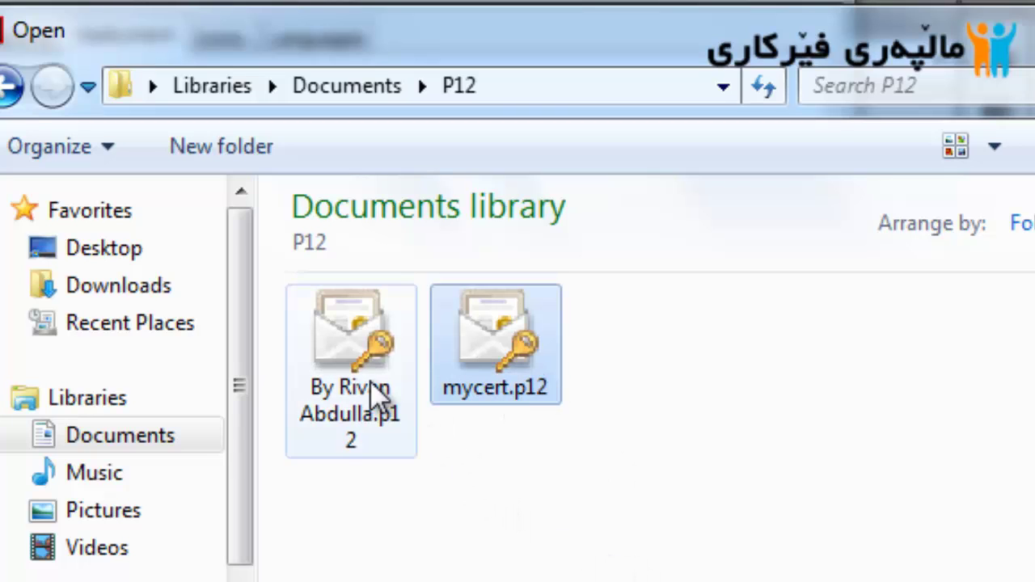
click(409, 390)
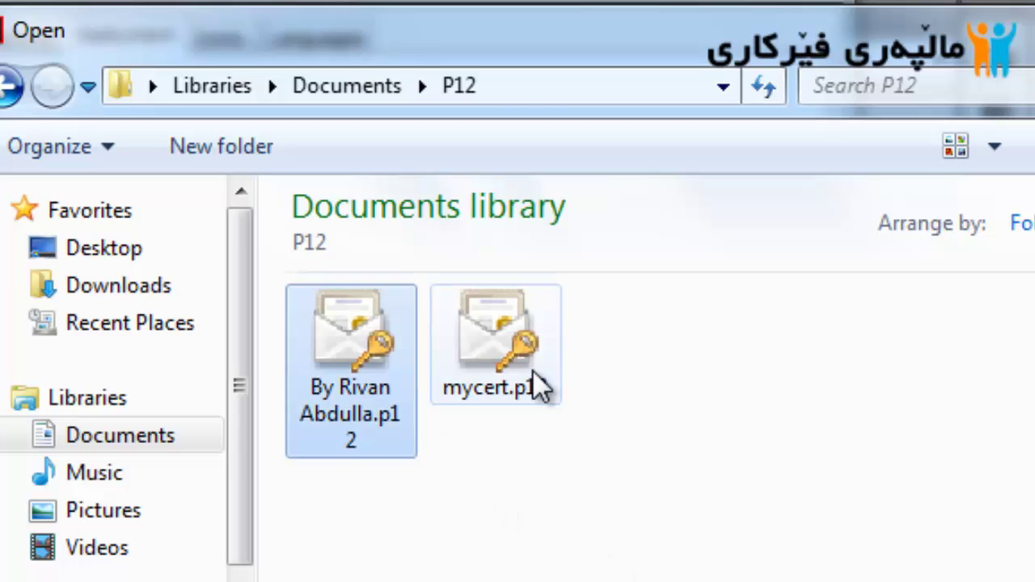
click(538, 387)
key(Return)
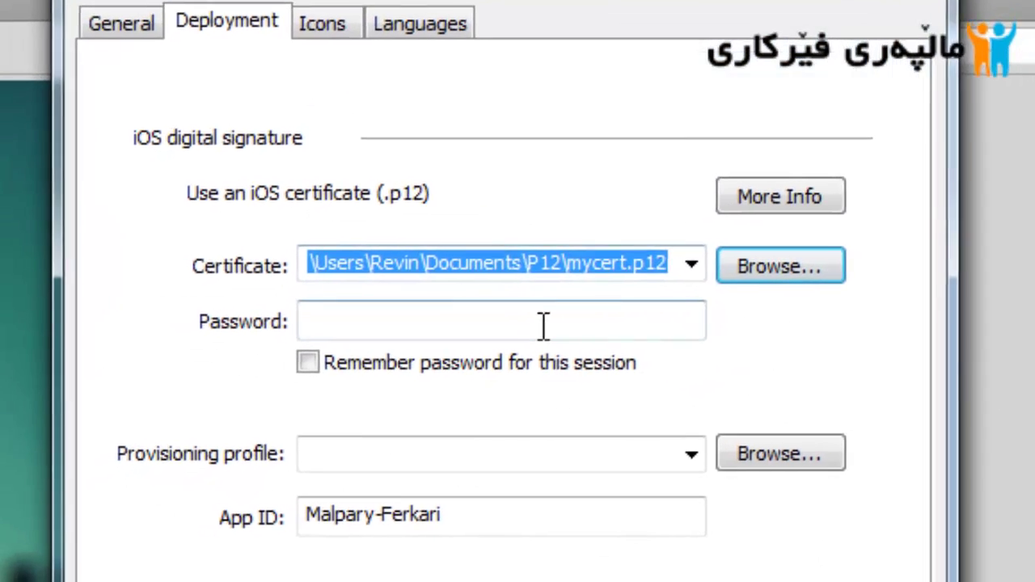
- Enter the certificate password and have it remembered for this session
click(544, 326)
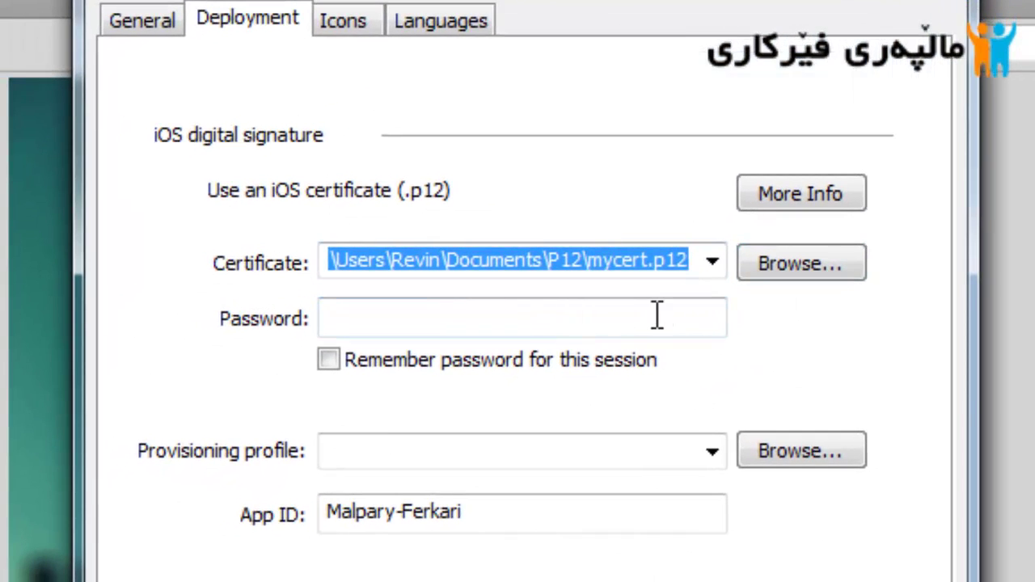
text(****)
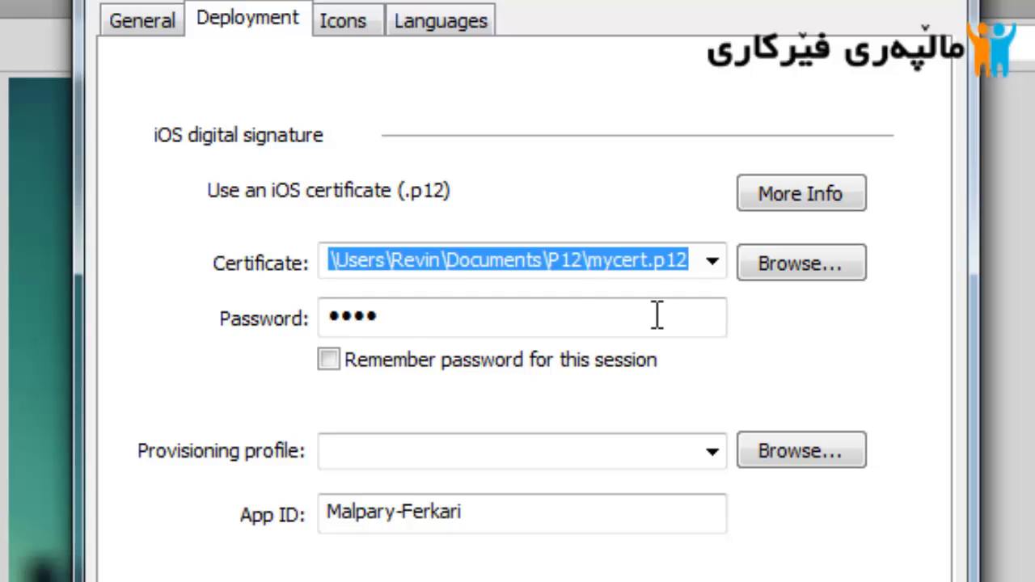
click(515, 352)
- Load the mobileprovision file from the P12 folder as the provisioning profile
click(575, 441)
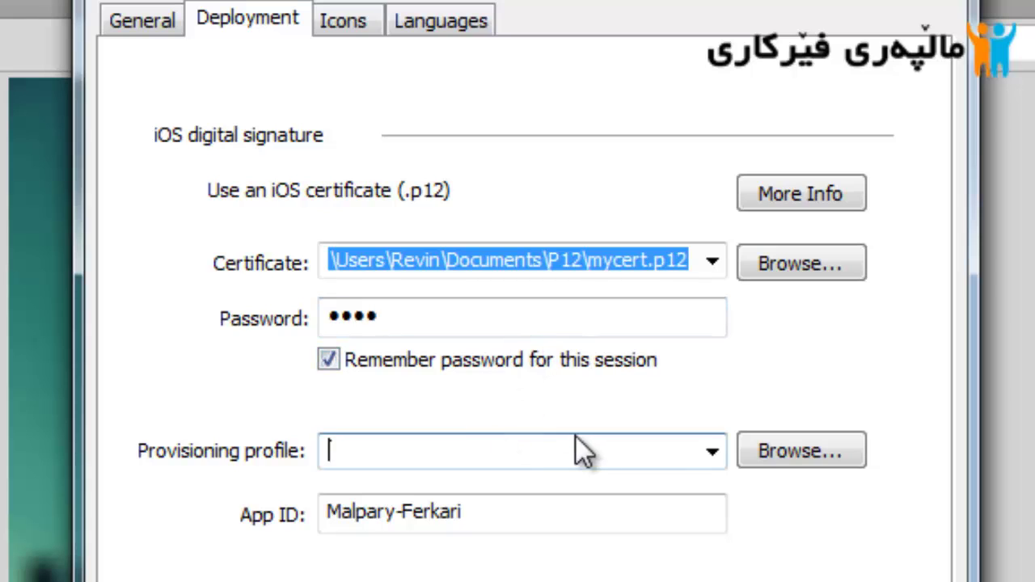
click(826, 442)
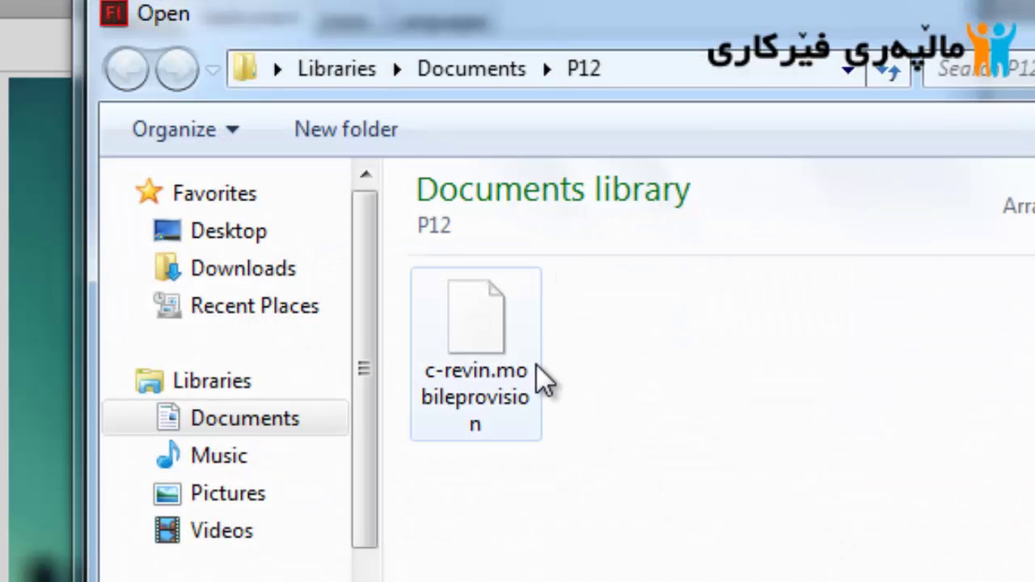
click(537, 365)
double_click(480, 338)
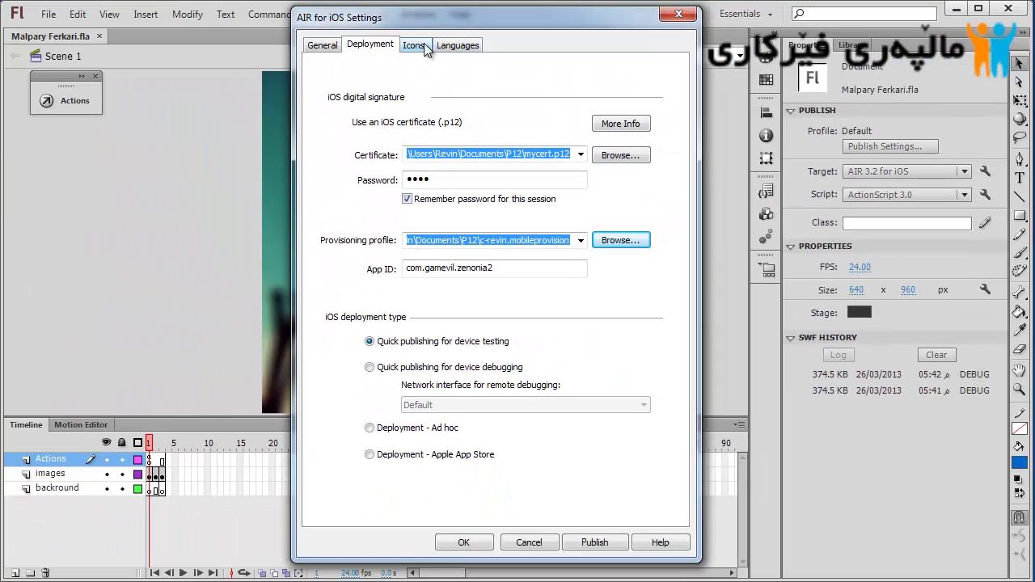
- Look through the app icon settings for each iPhone and iPad icon size, from 29x29 to 512x512
click(425, 46)
click(435, 97)
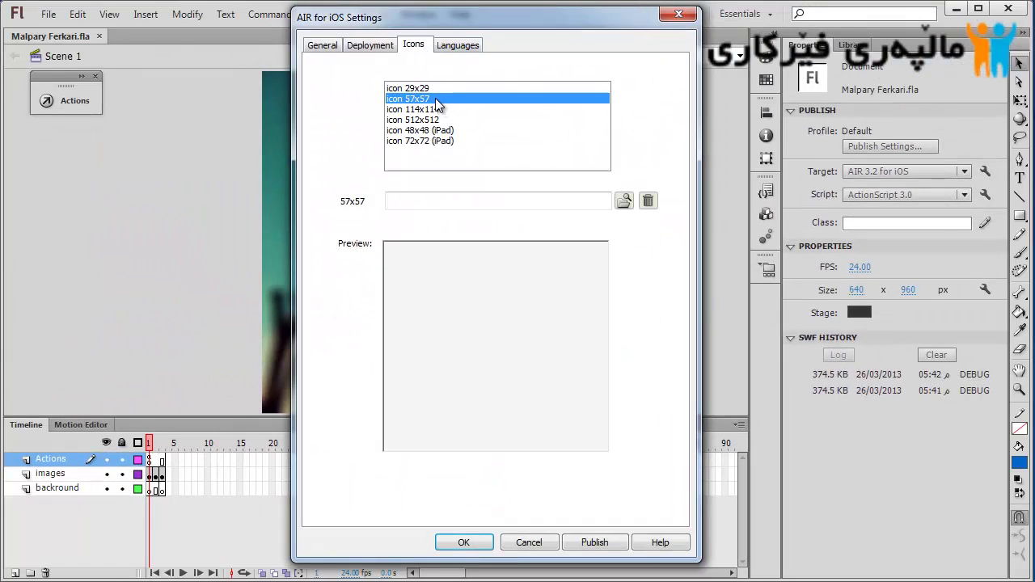
click(446, 119)
click(422, 140)
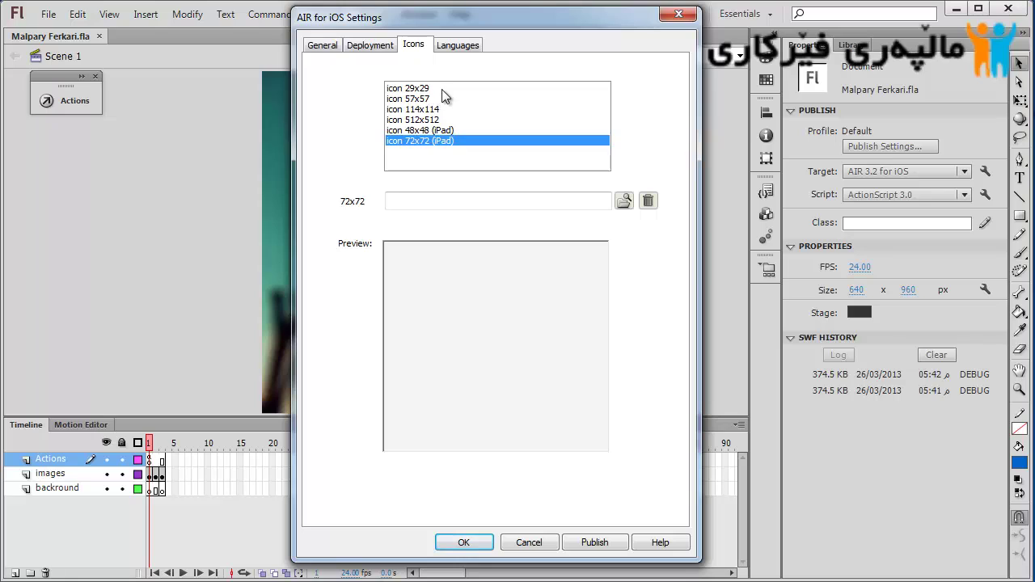
click(445, 89)
key(Down)
click(441, 120)
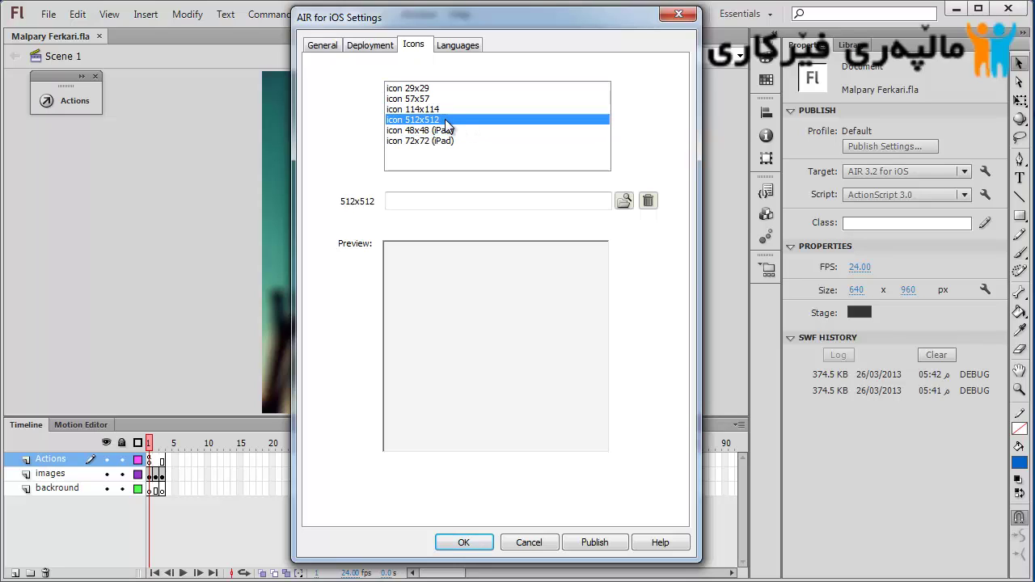
click(443, 110)
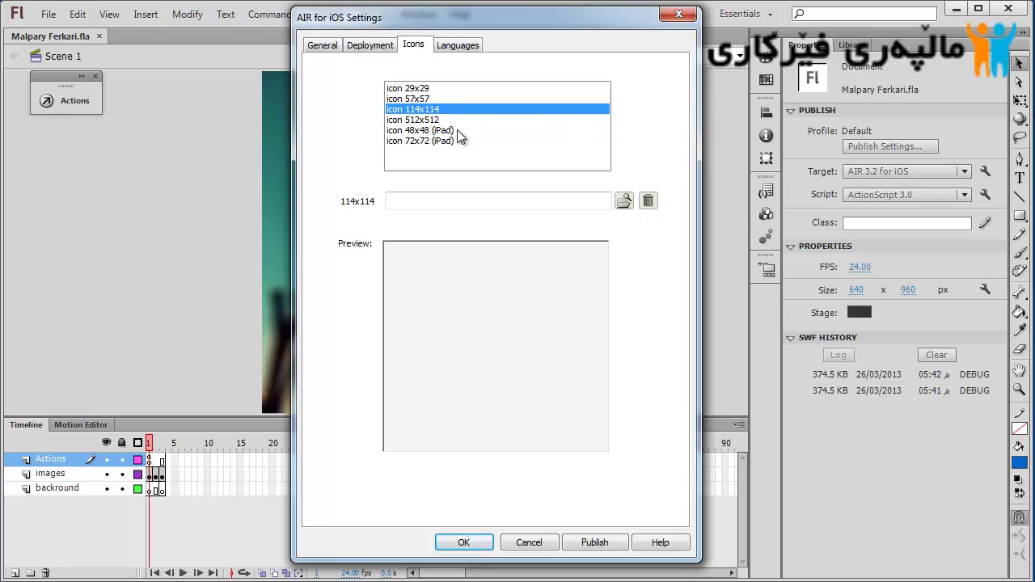
click(455, 131)
click(451, 141)
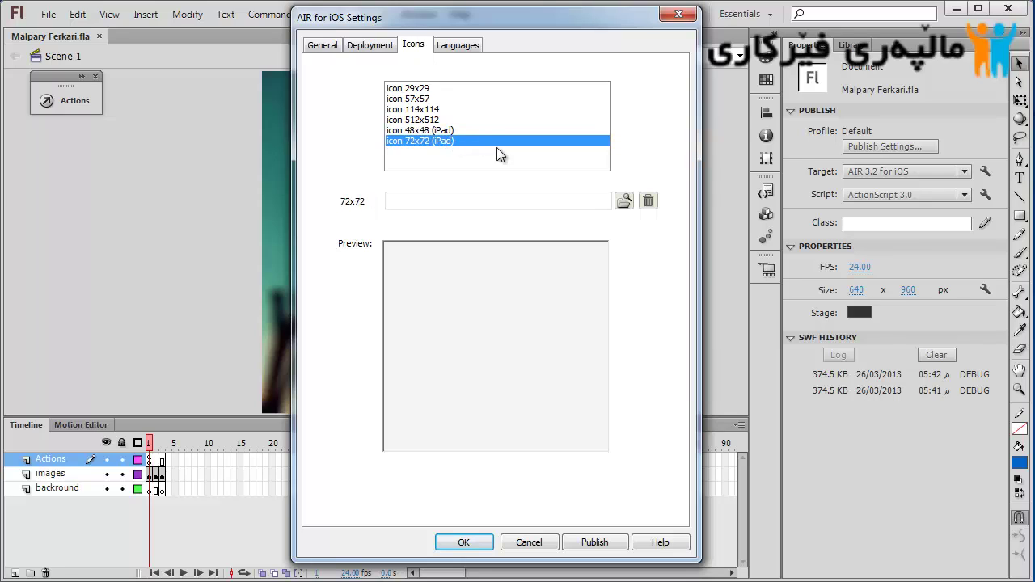
click(478, 120)
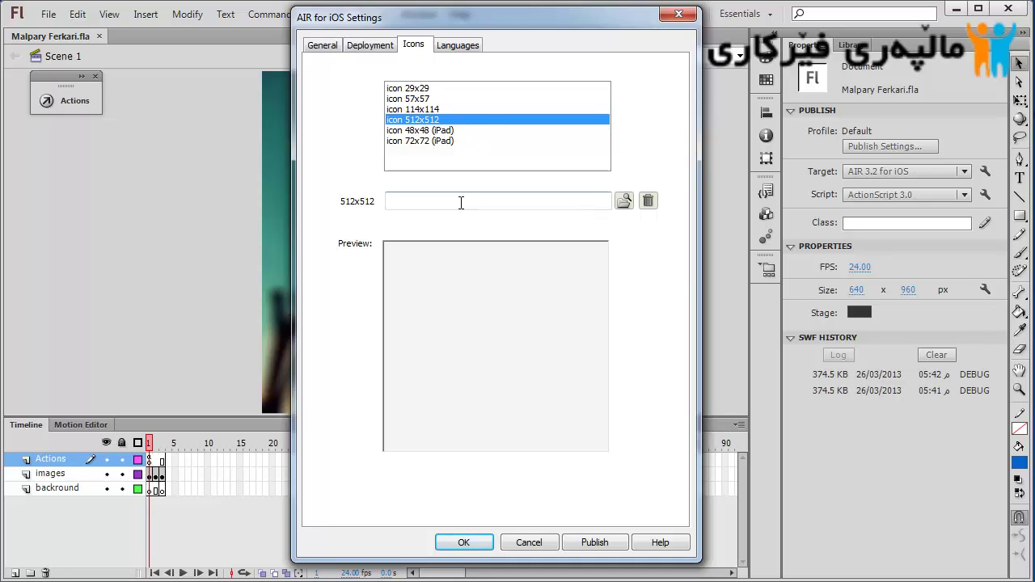
- Recheck the general settings and output file, and look in the Malpary Ferkari folder in the Documents library
click(339, 51)
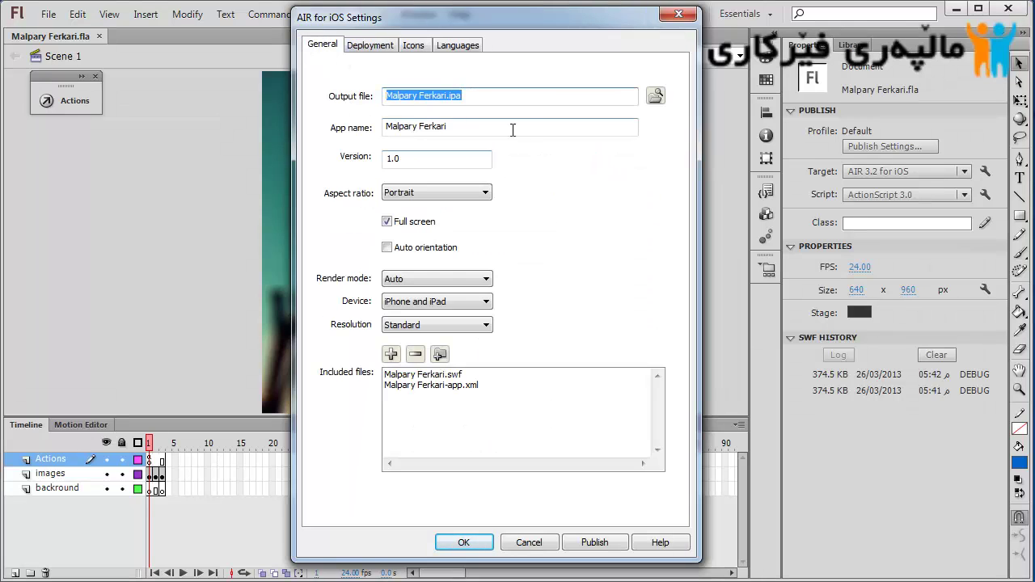
click(490, 99)
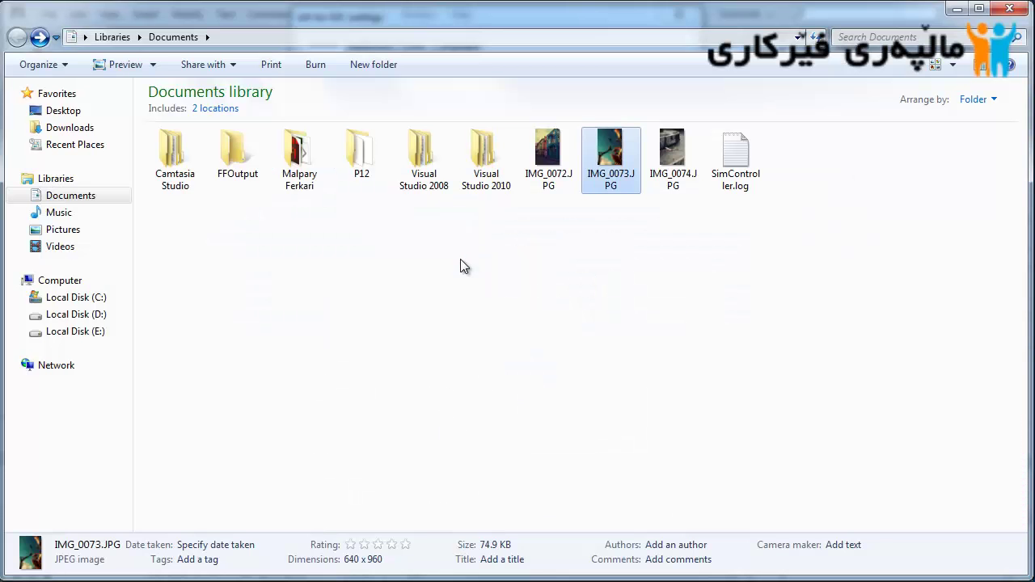
click(460, 259)
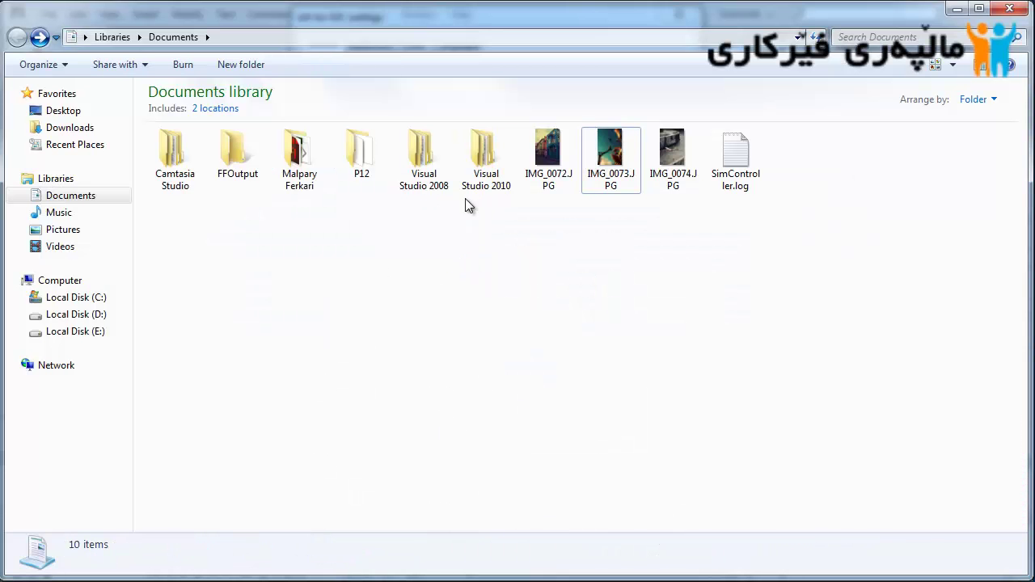
double_click(299, 177)
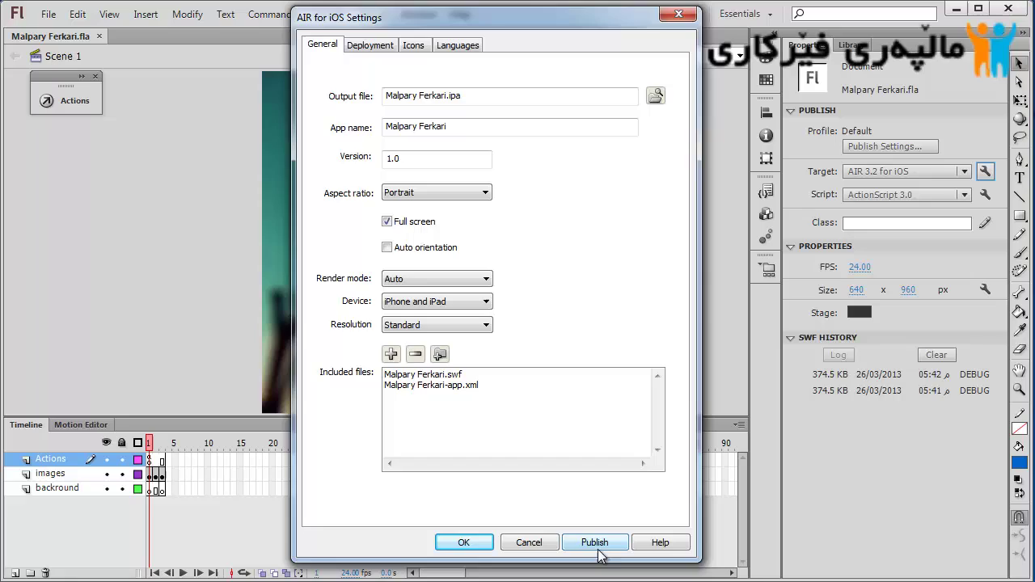
- Publish the app as Malpary Ferkari.ipa and dismiss the completion message
click(595, 543)
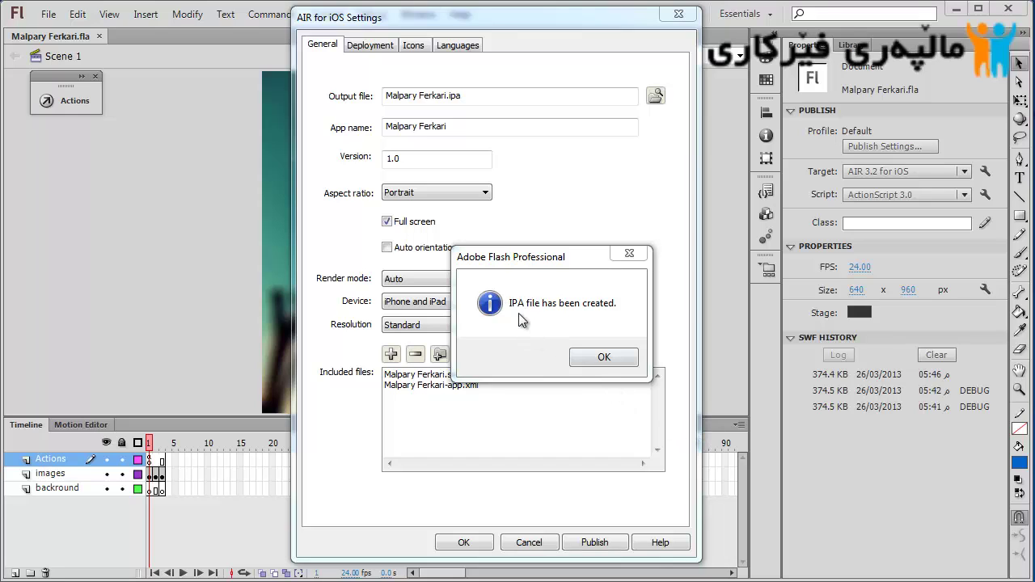
click(518, 293)
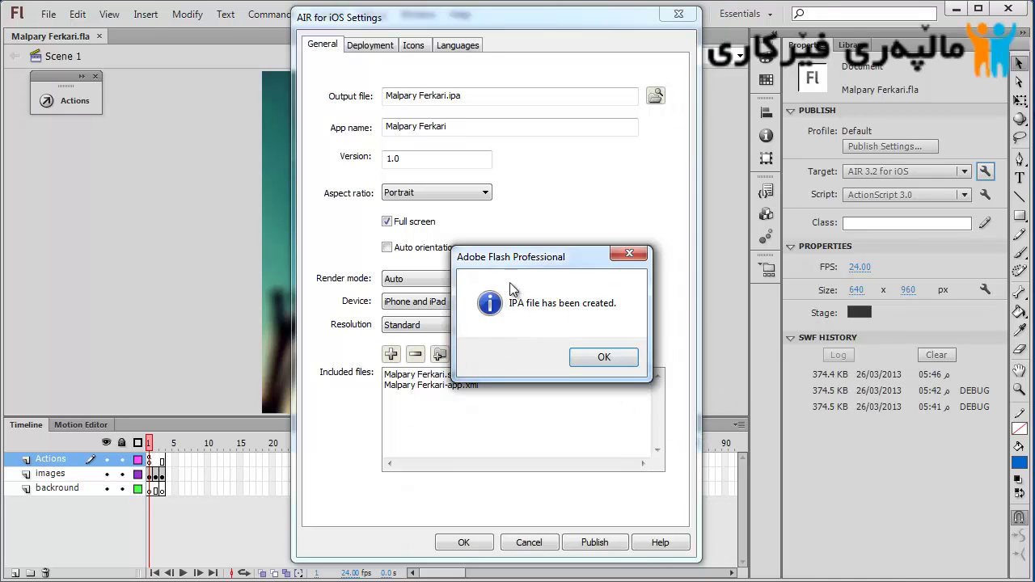
click(609, 357)
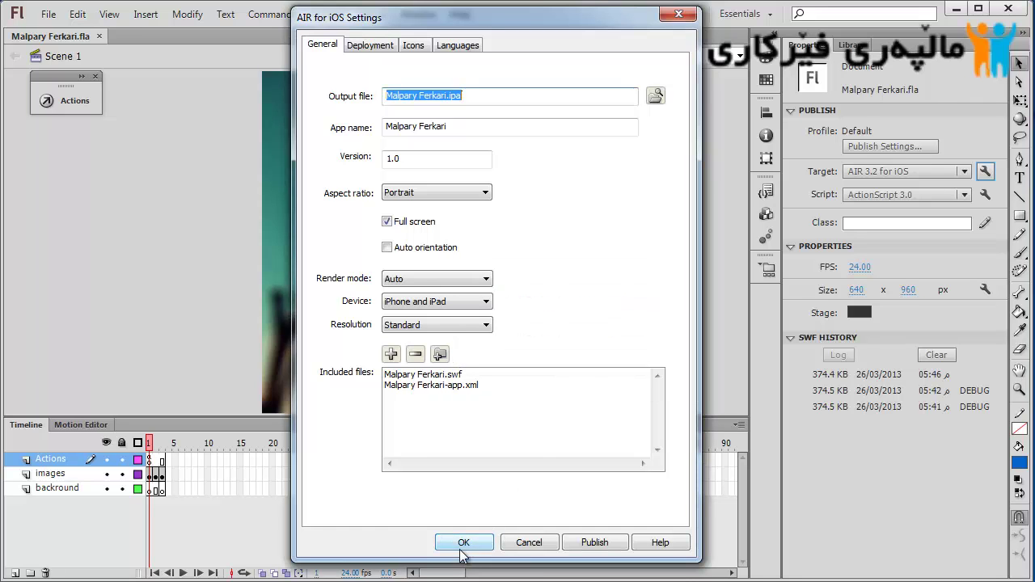
- Accept the iOS settings and check the published Malpary Ferkari.ipa file in the Malpary Ferkari documents folder
click(464, 543)
mouse_move(473, 538)
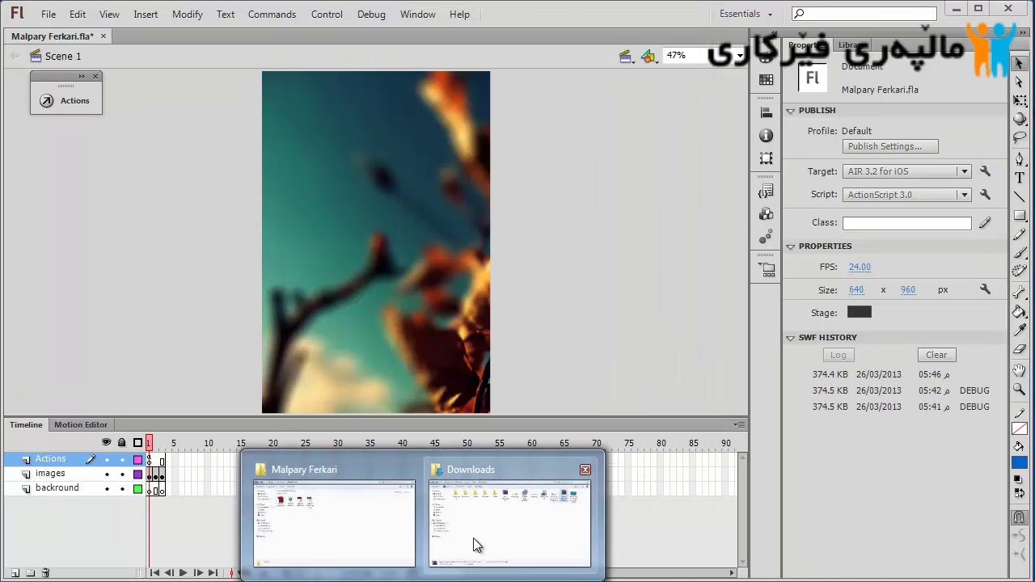
click(359, 529)
click(239, 162)
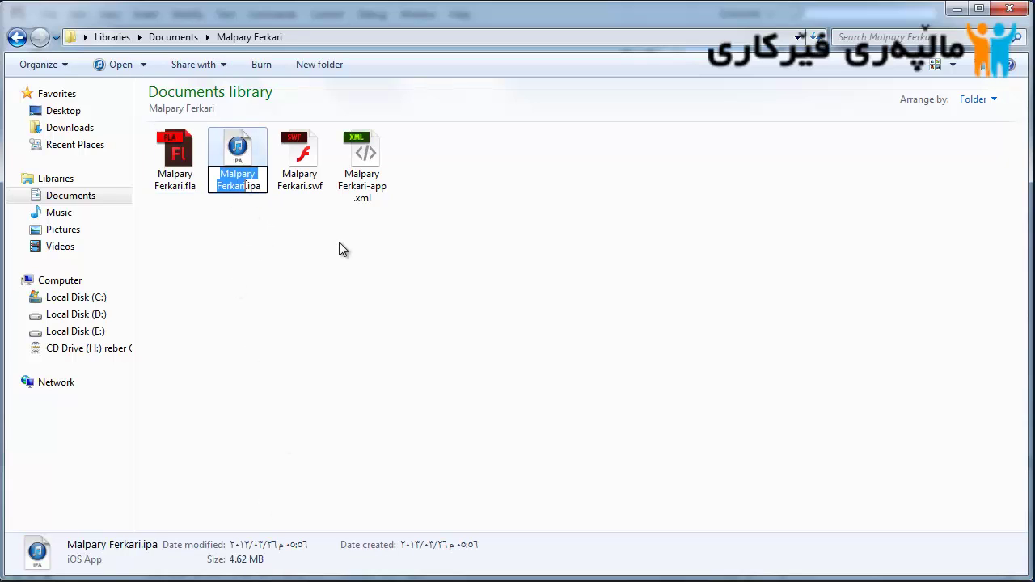
click(209, 210)
click(246, 182)
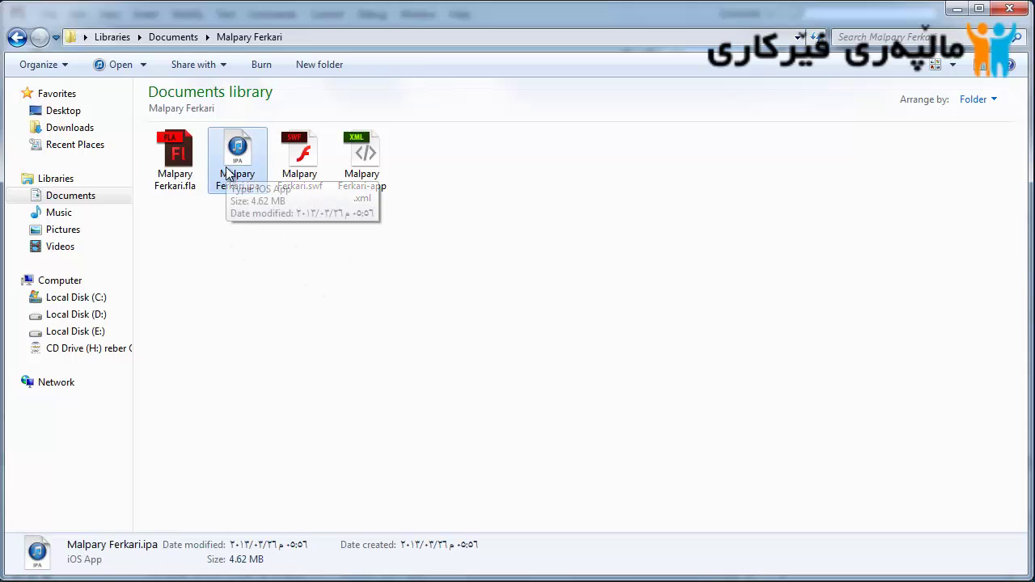
click(955, 11)
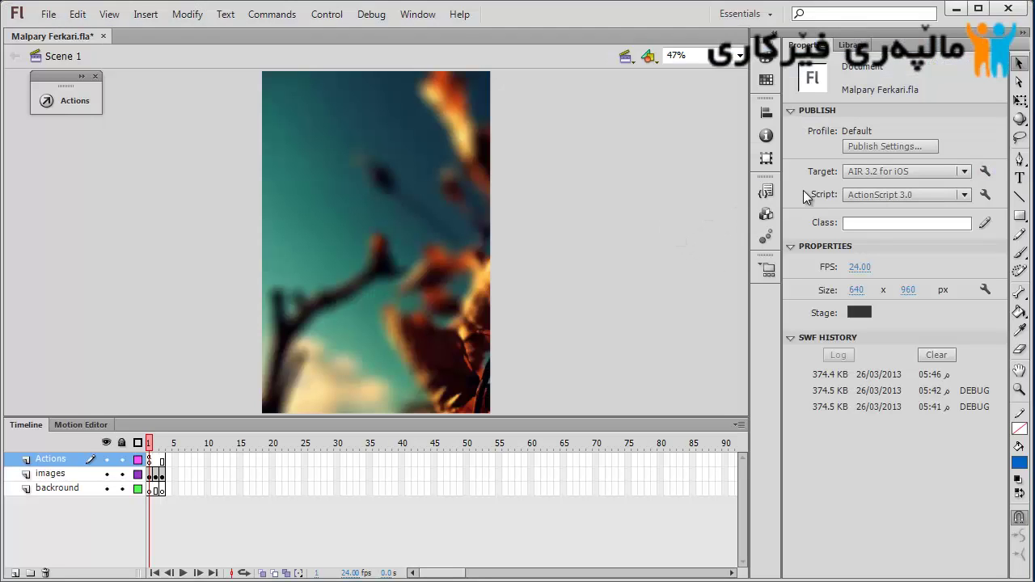
- Switch the publish target to AIR 3.2 for Android and open its general settings at the App ID
click(905, 172)
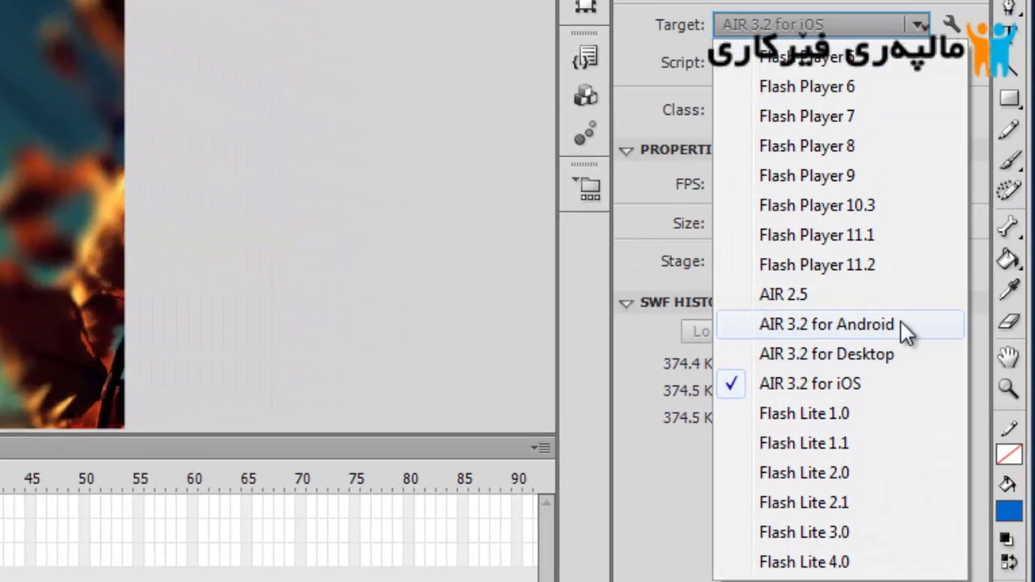
click(901, 322)
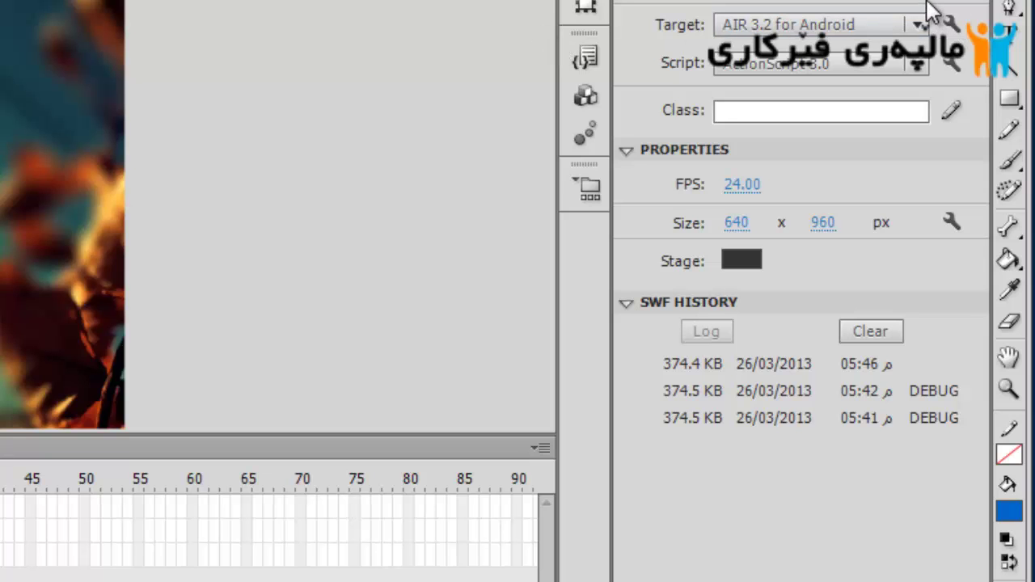
click(950, 26)
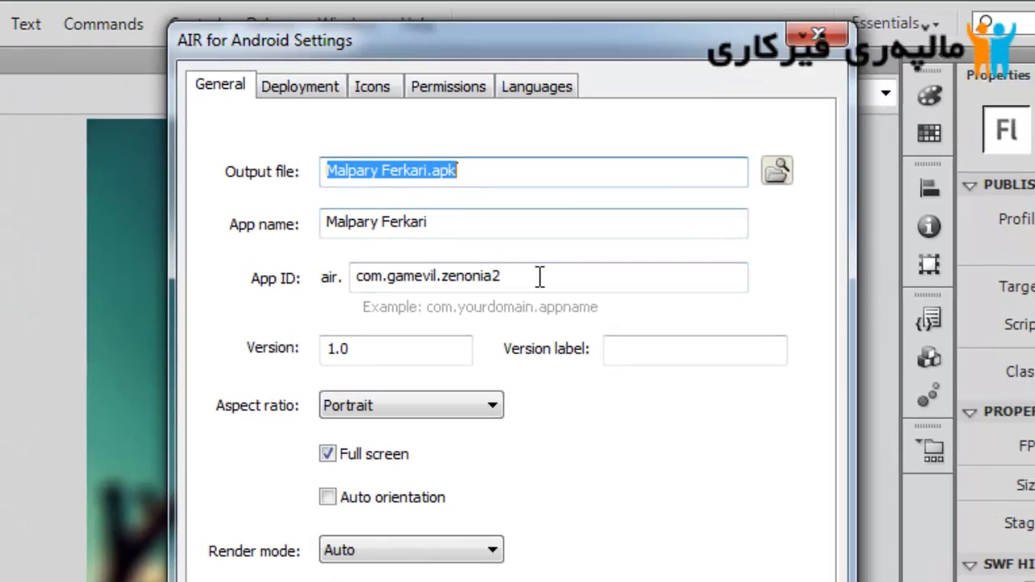
click(540, 277)
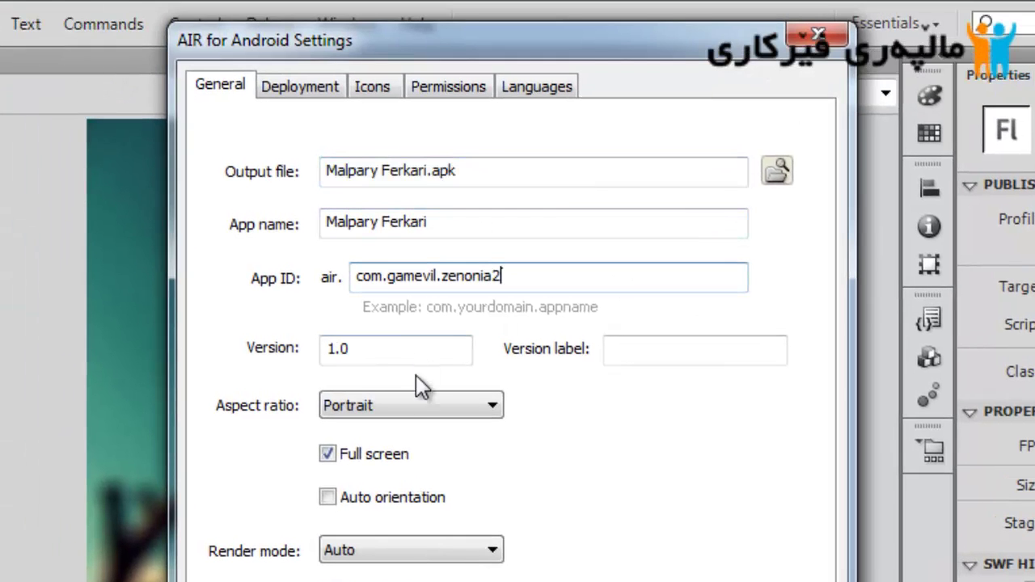
- Load mycert.p12 from the P12 folder as the Android signing certificate and enter the certificate password
click(311, 86)
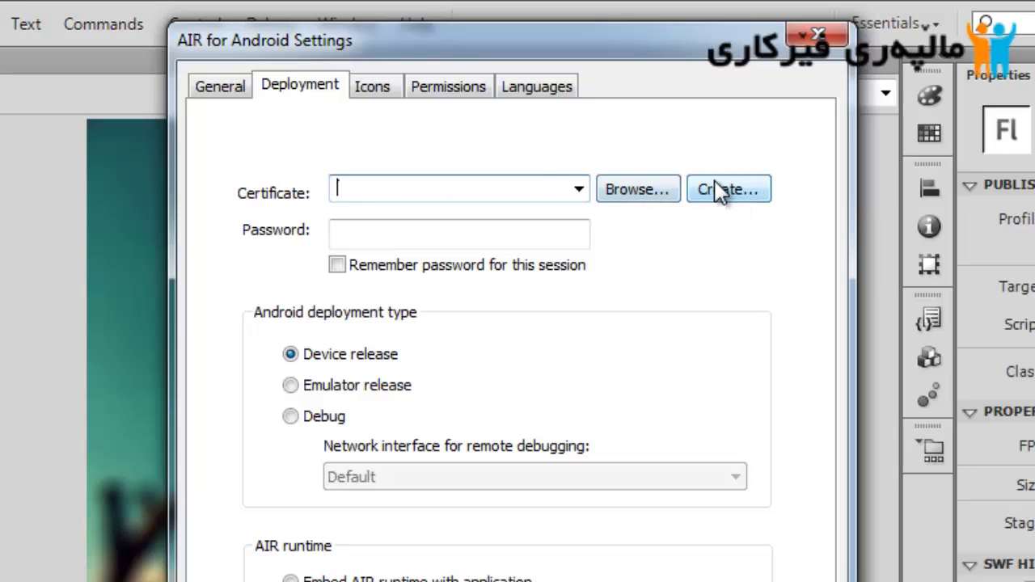
click(632, 191)
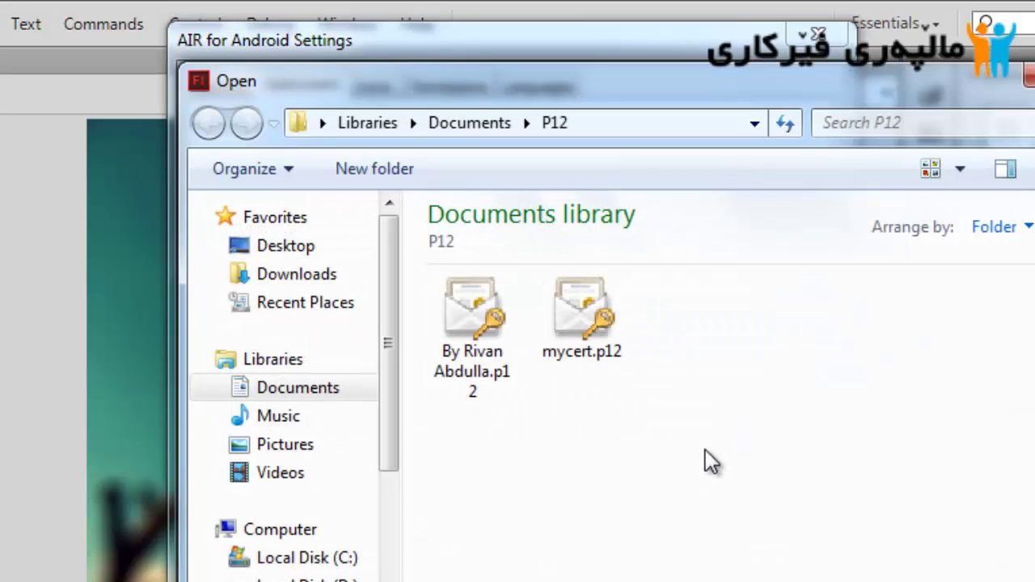
double_click(600, 356)
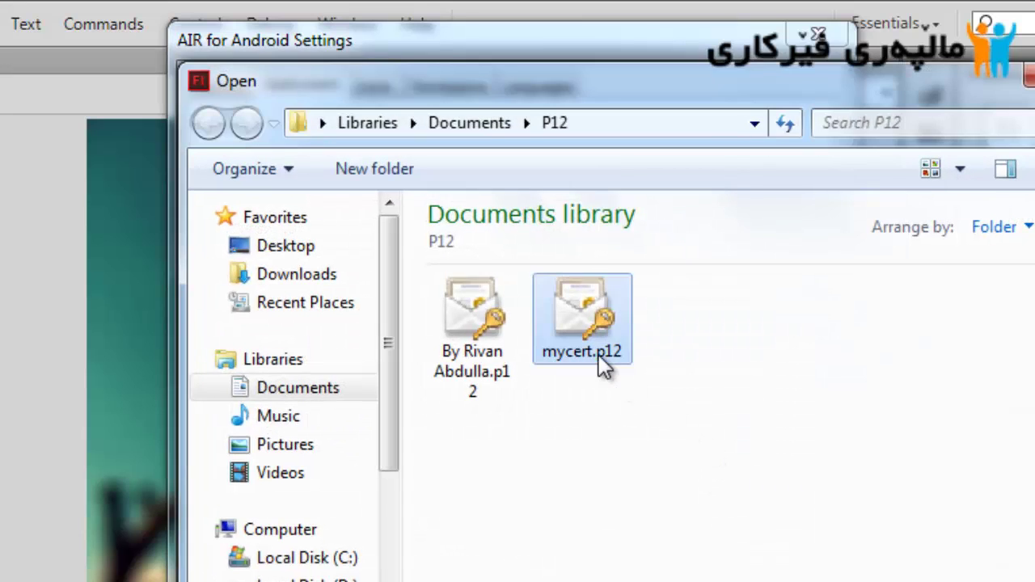
click(458, 234)
text(•)
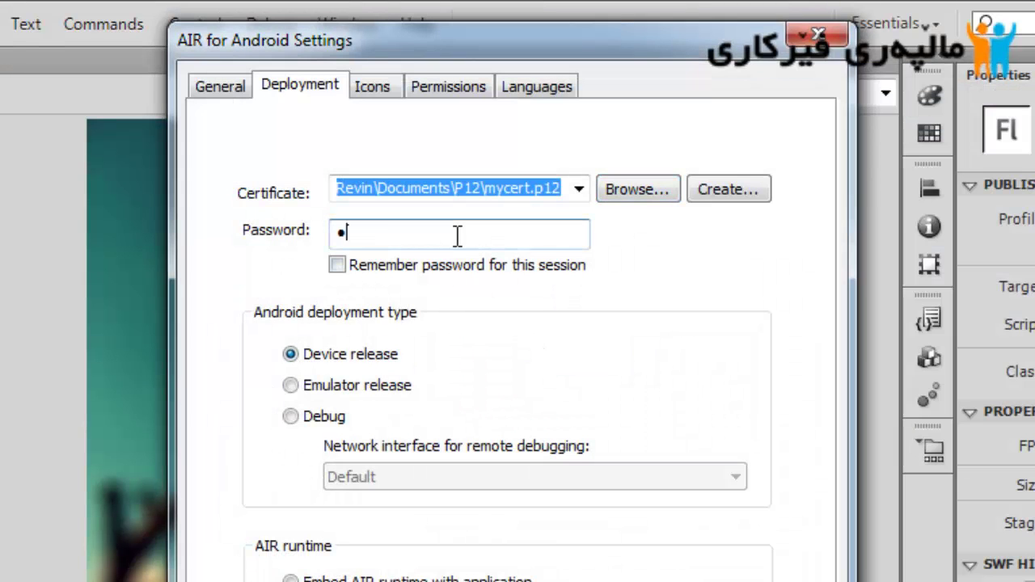
text(•••)
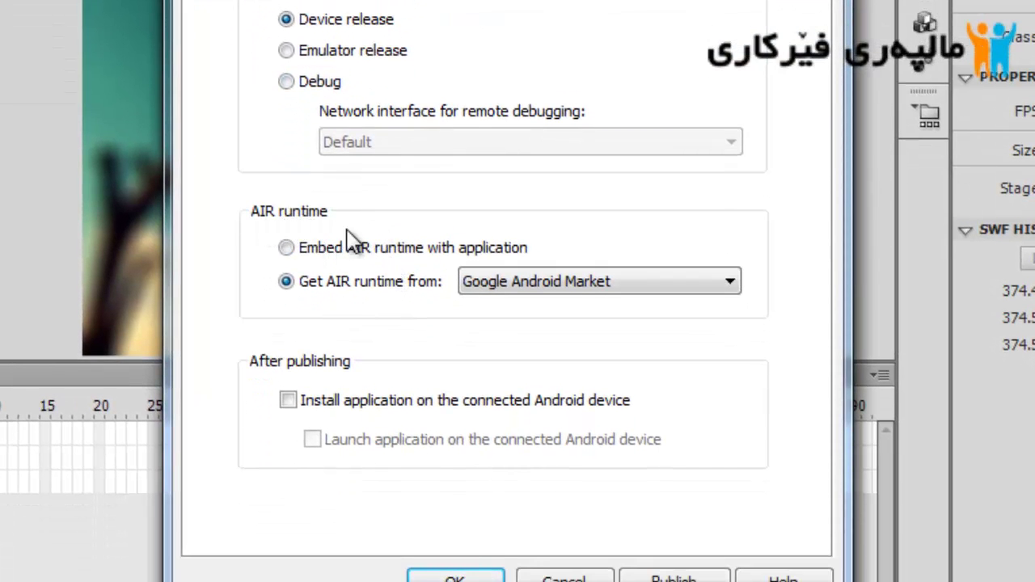
- Try the AIR runtime sources, choose embedding the runtime with the application, and close the Android settings without publishing
click(380, 253)
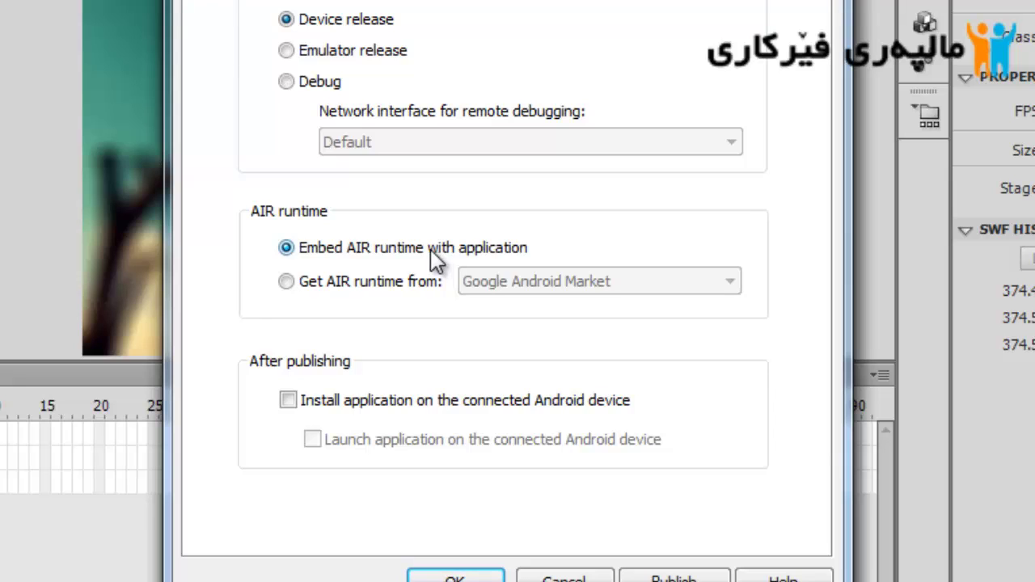
click(394, 283)
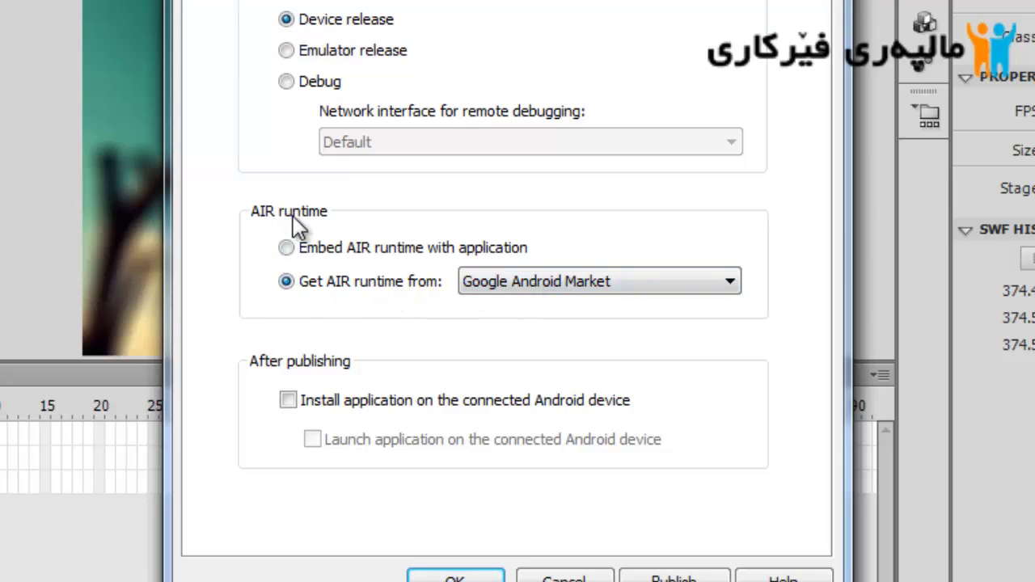
click(590, 290)
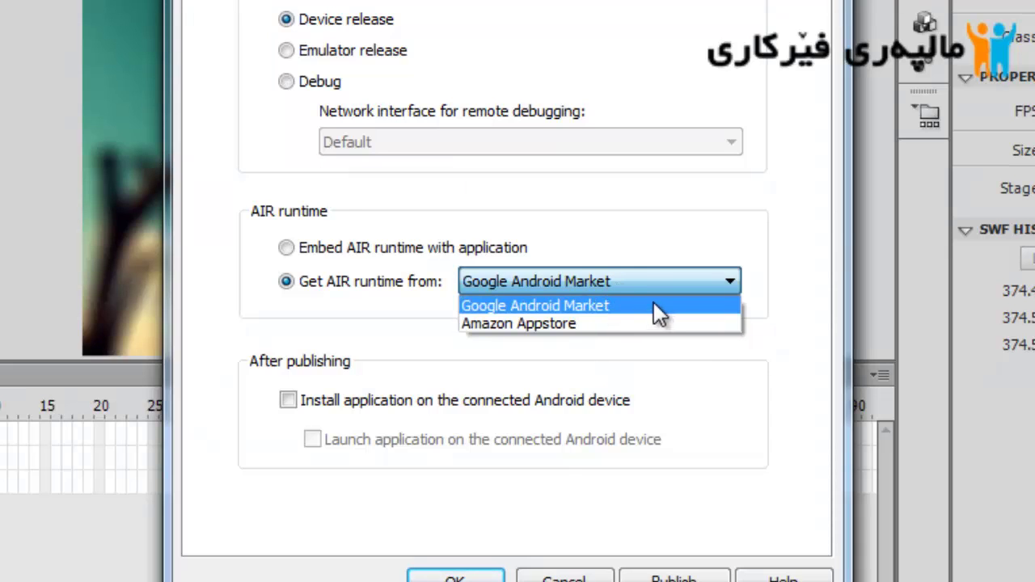
click(562, 305)
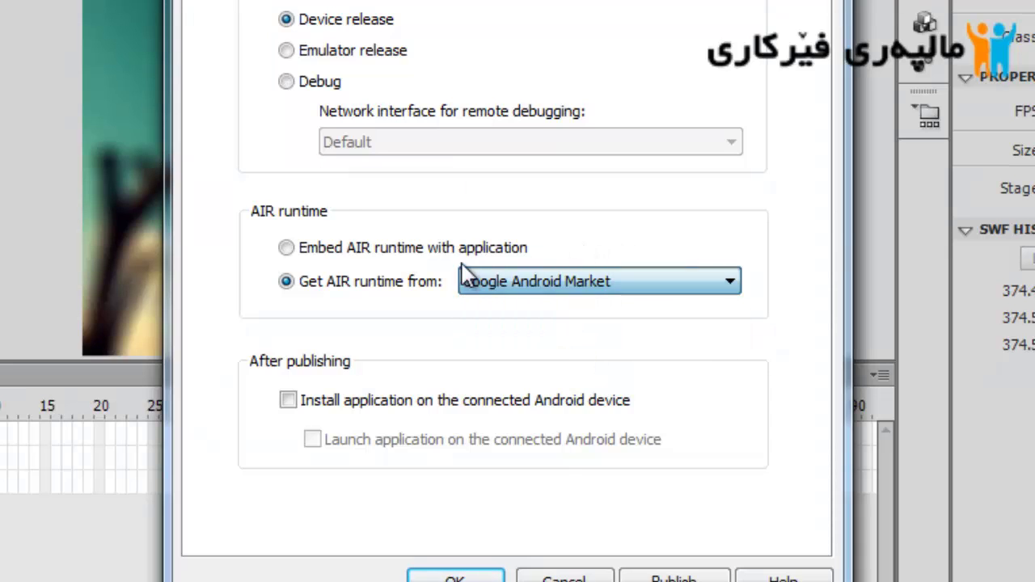
click(455, 250)
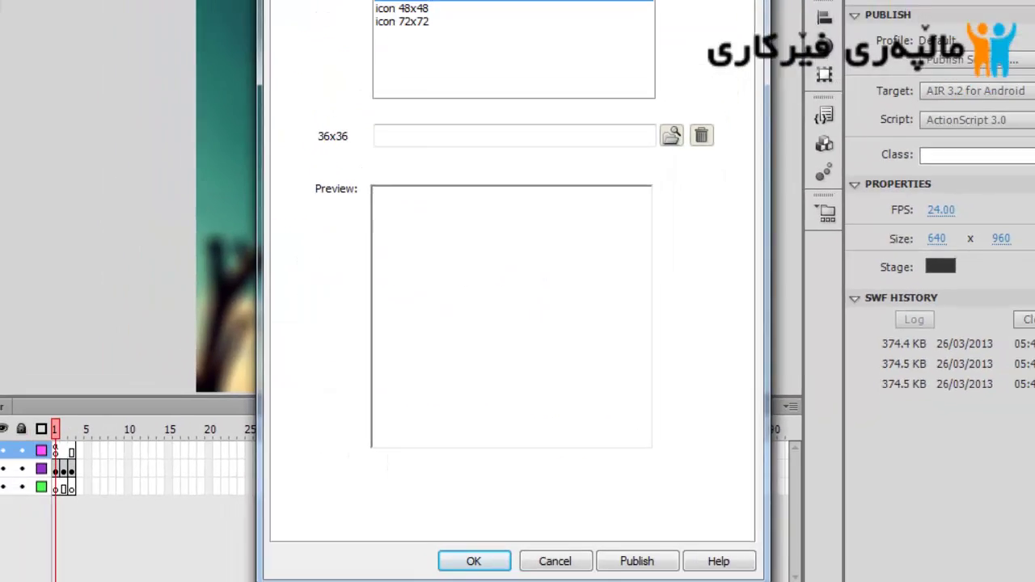
click(400, 55)
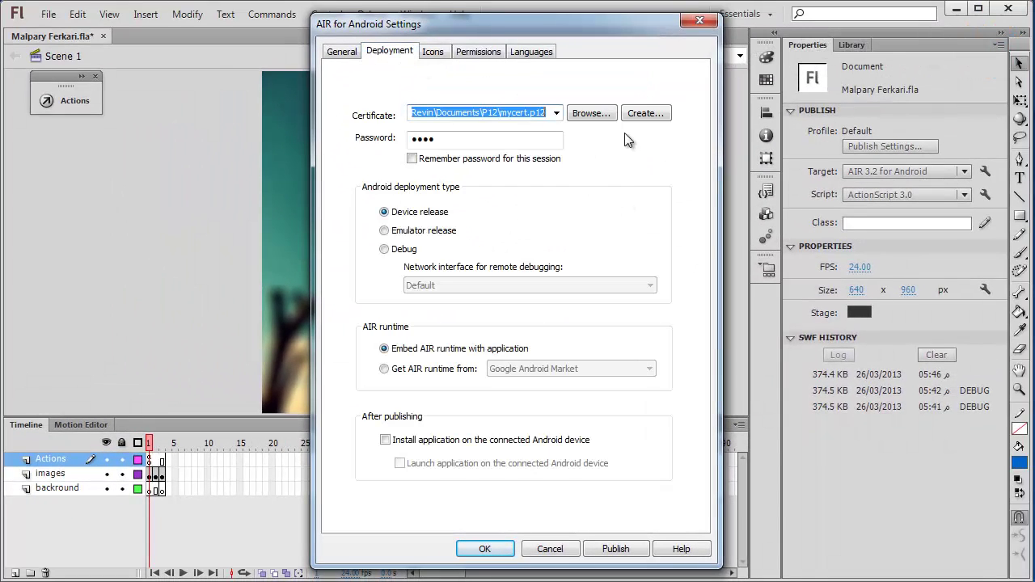
click(709, 26)
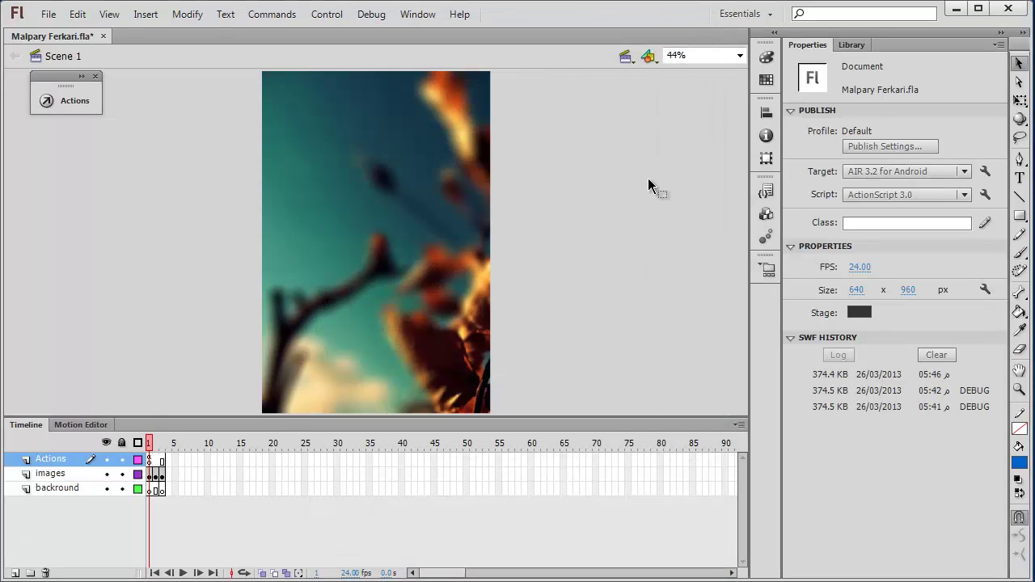